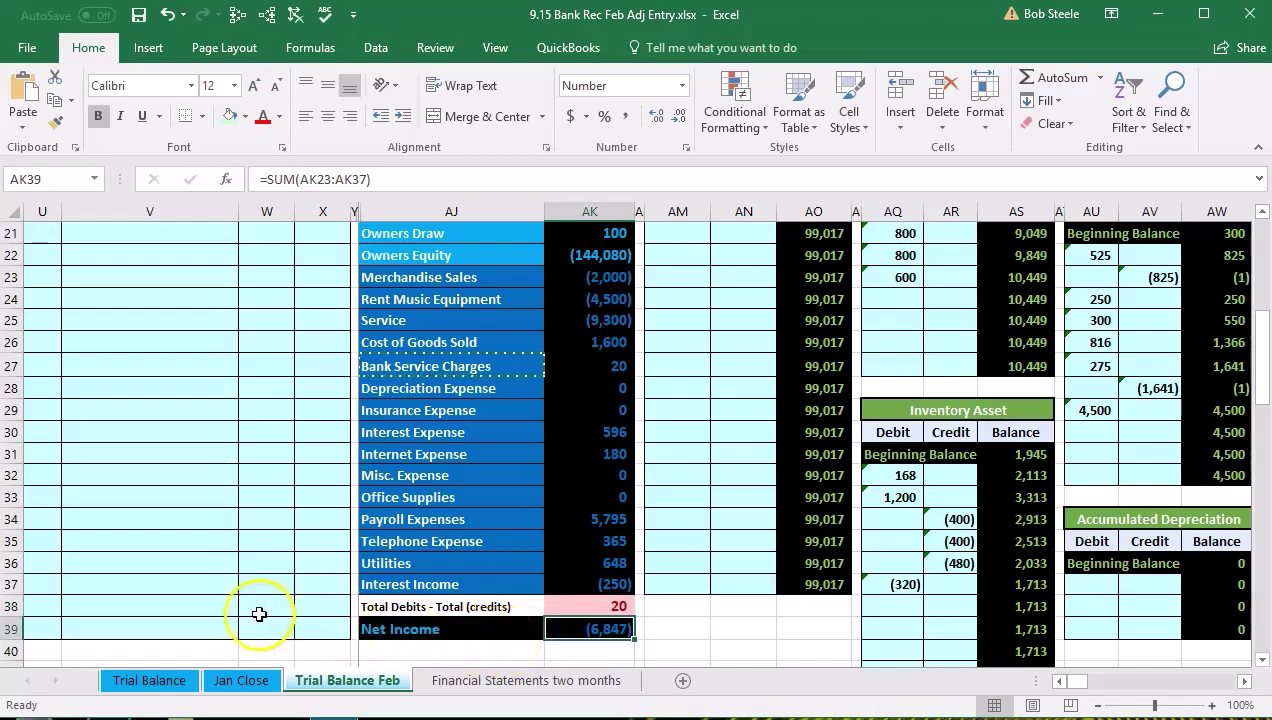
Post the bank service charge's Checking credit to the Checking ledger by linking credit cell AN19 to journal cell X19
{"action": "scroll", "coordinate": [236, 620], "scroll_direction": "up", "scroll_amount": 2}
{"action": "scroll", "coordinate": [236, 623], "scroll_direction": "up", "scroll_amount": 1}
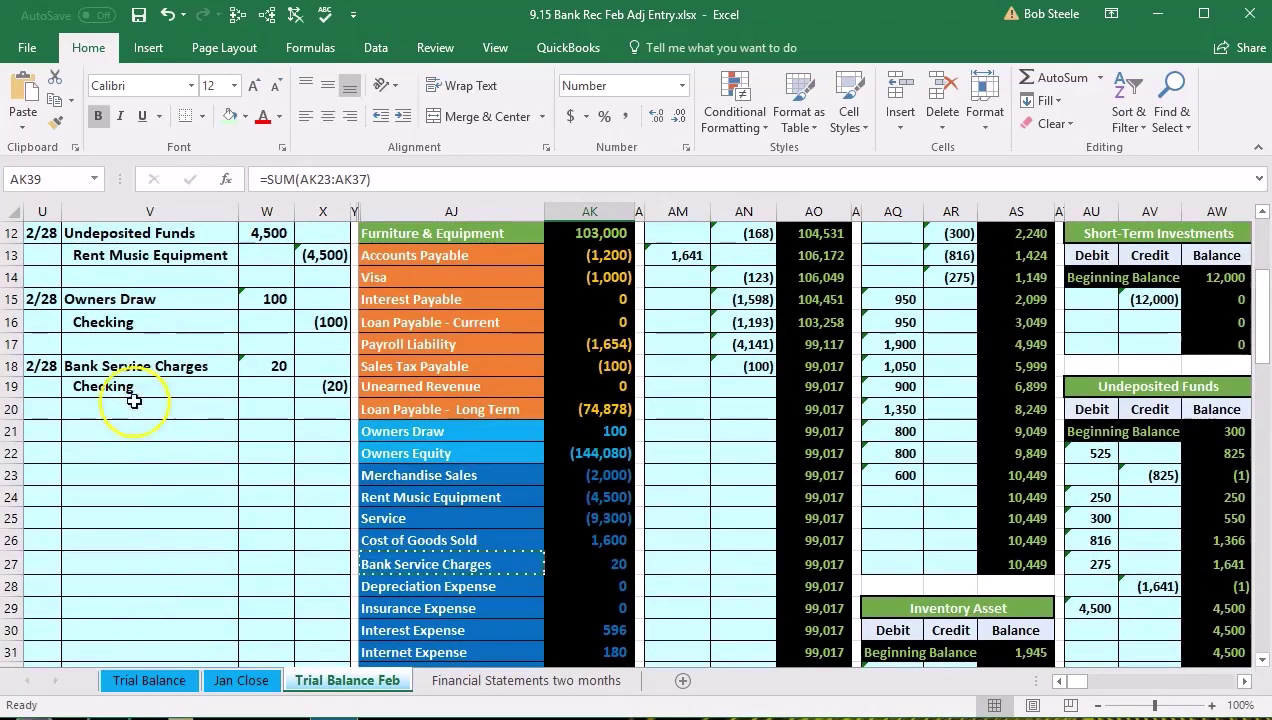
{"action": "left_click_drag", "start_coordinate": [131, 390], "coordinate": [300, 392]}
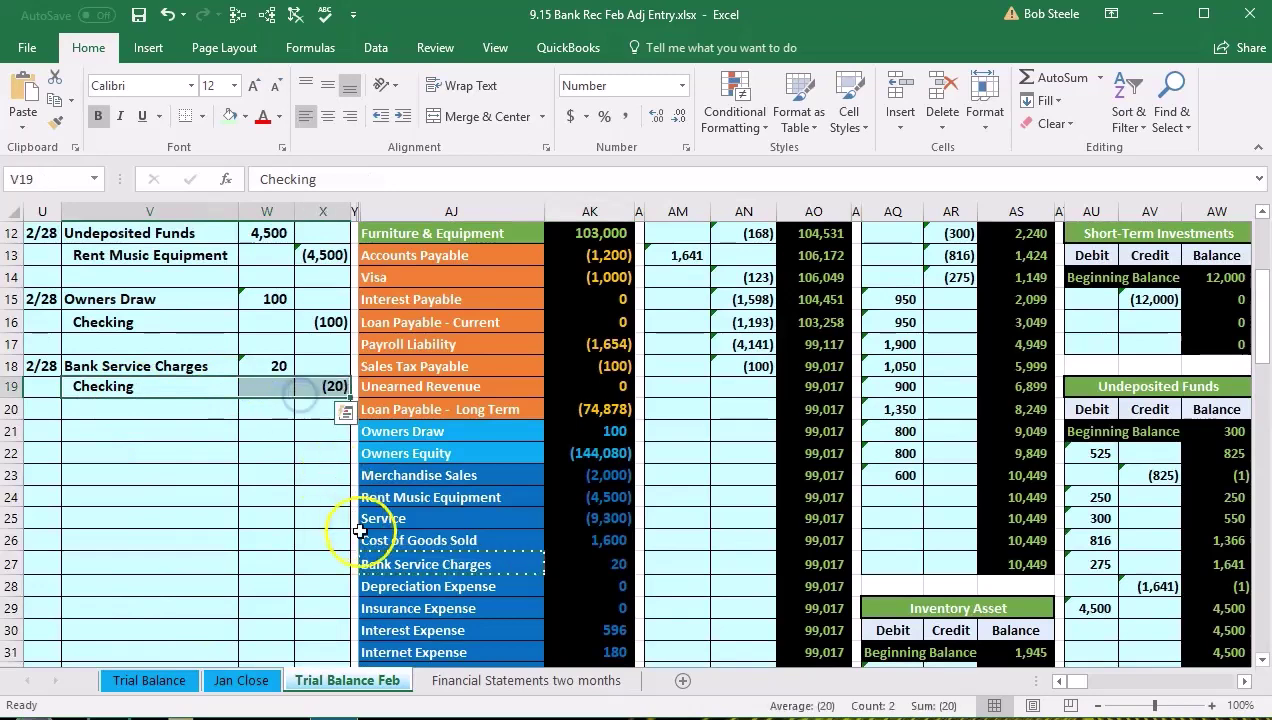
{"action": "scroll", "coordinate": [360, 530], "scroll_direction": "up", "scroll_amount": 3}
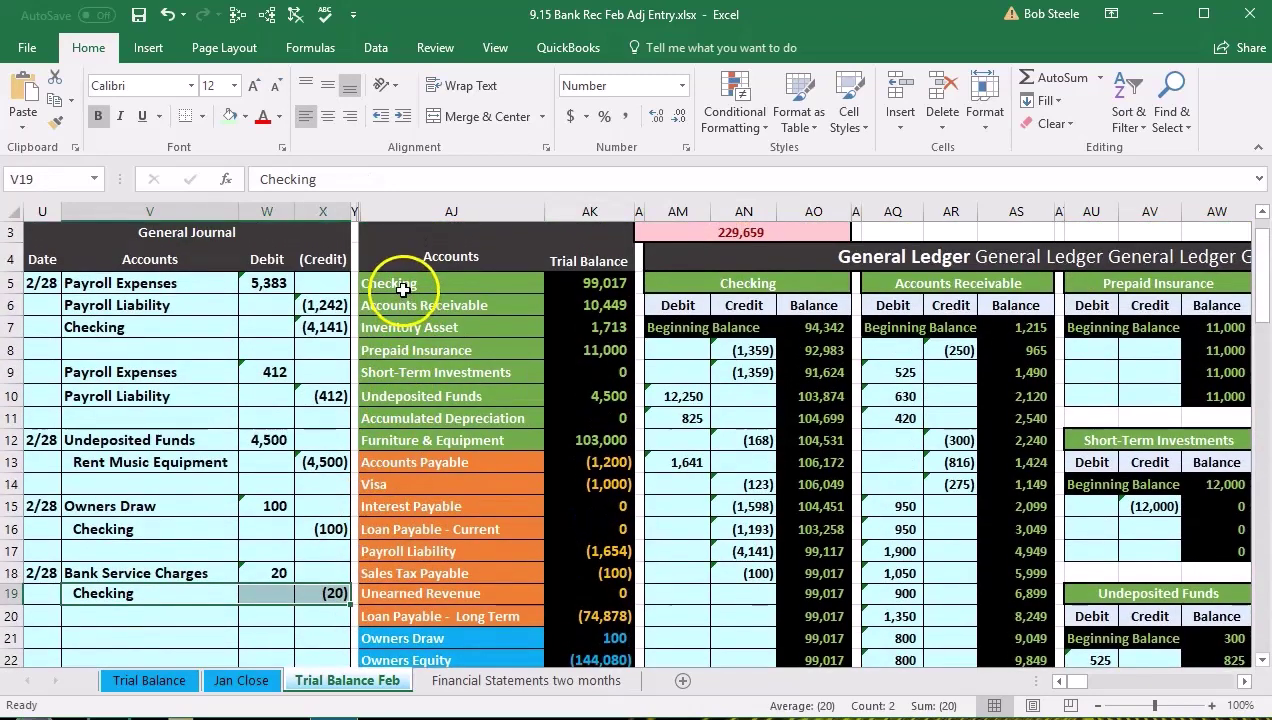
{"action": "left_click_drag", "start_coordinate": [395, 284], "coordinate": [590, 295]}
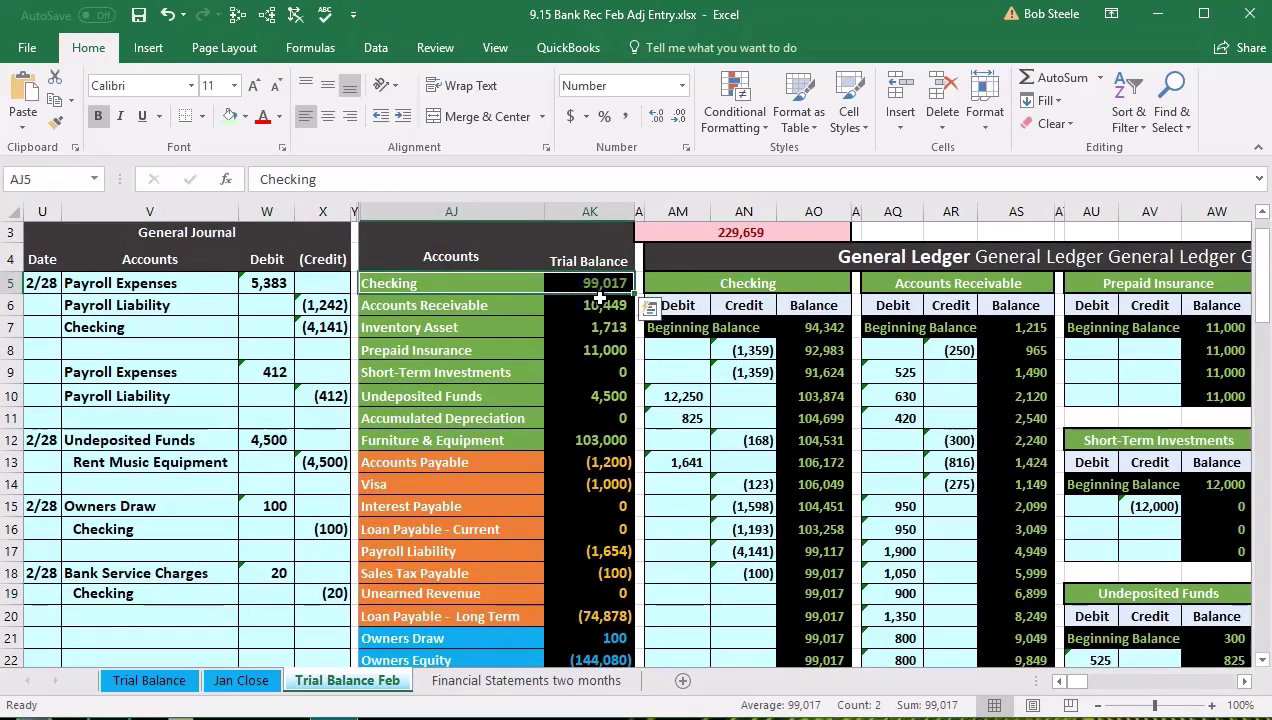
{"action": "scroll", "coordinate": [715, 508], "scroll_direction": "down", "scroll_amount": 1}
{"action": "left_click", "coordinate": [732, 520]}
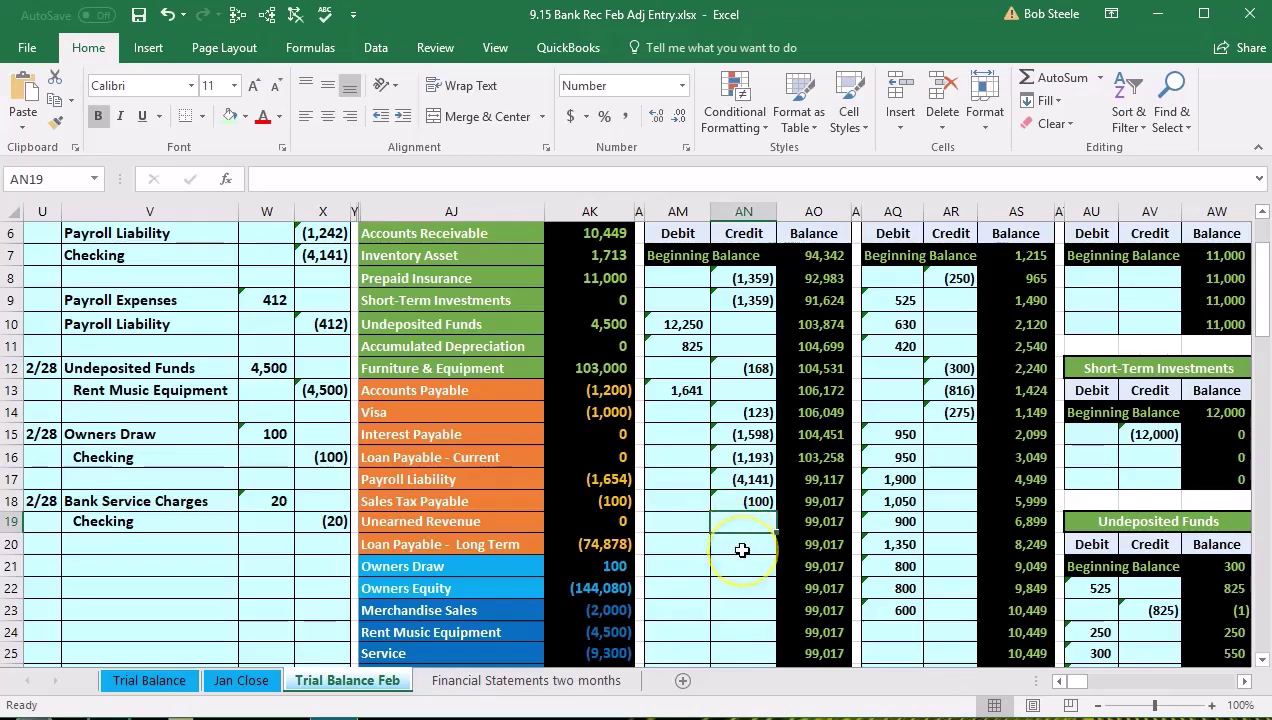
{"action": "type", "text": "="}
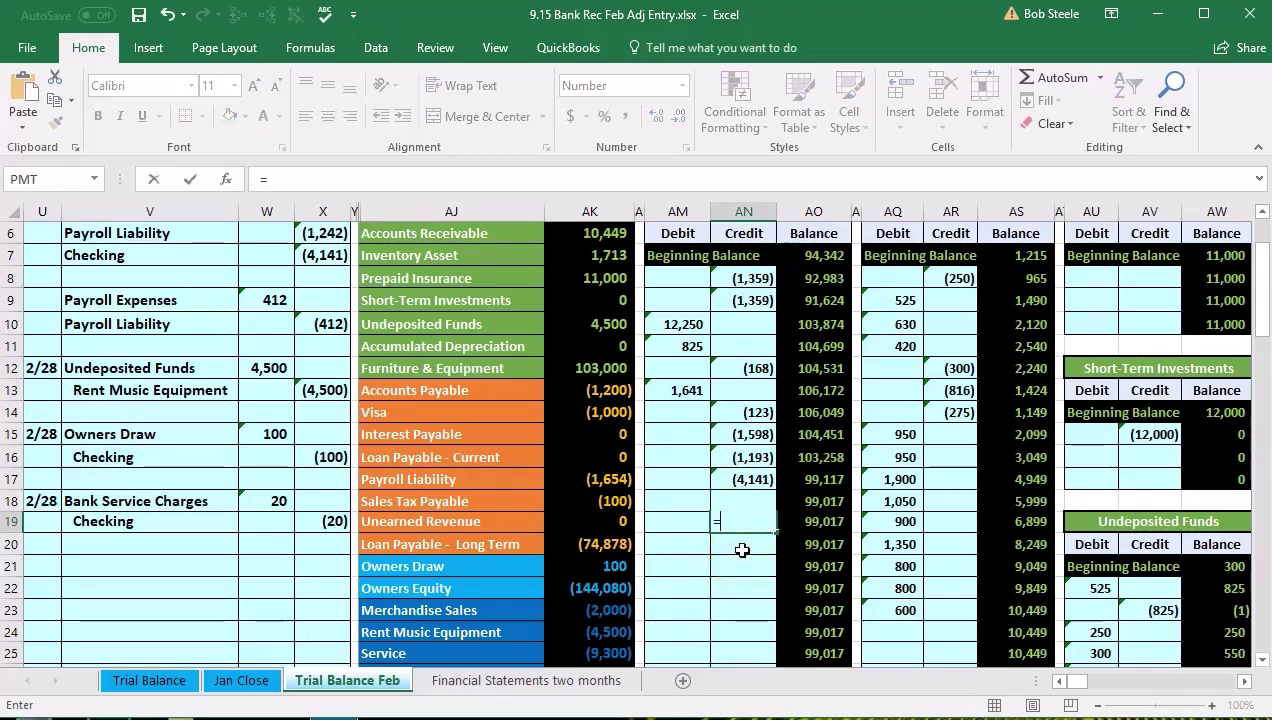
{"action": "left_click", "coordinate": [331, 522]}
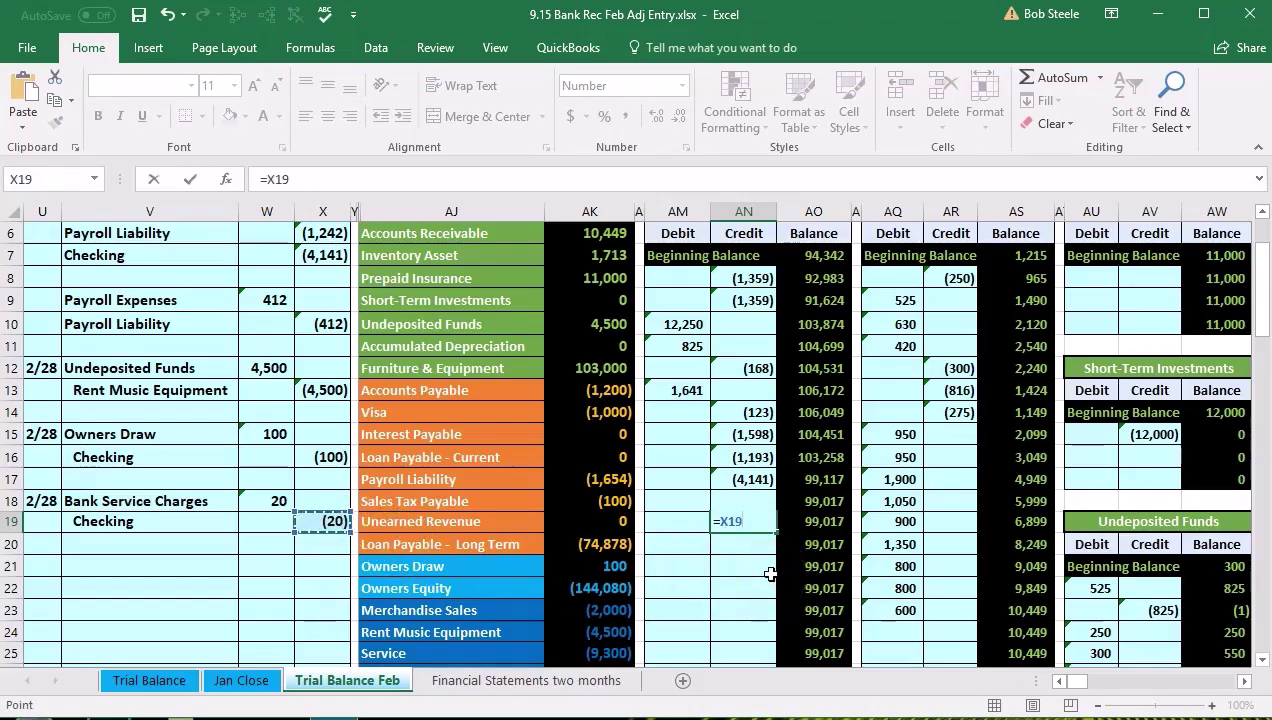
{"action": "key", "text": "Return"}
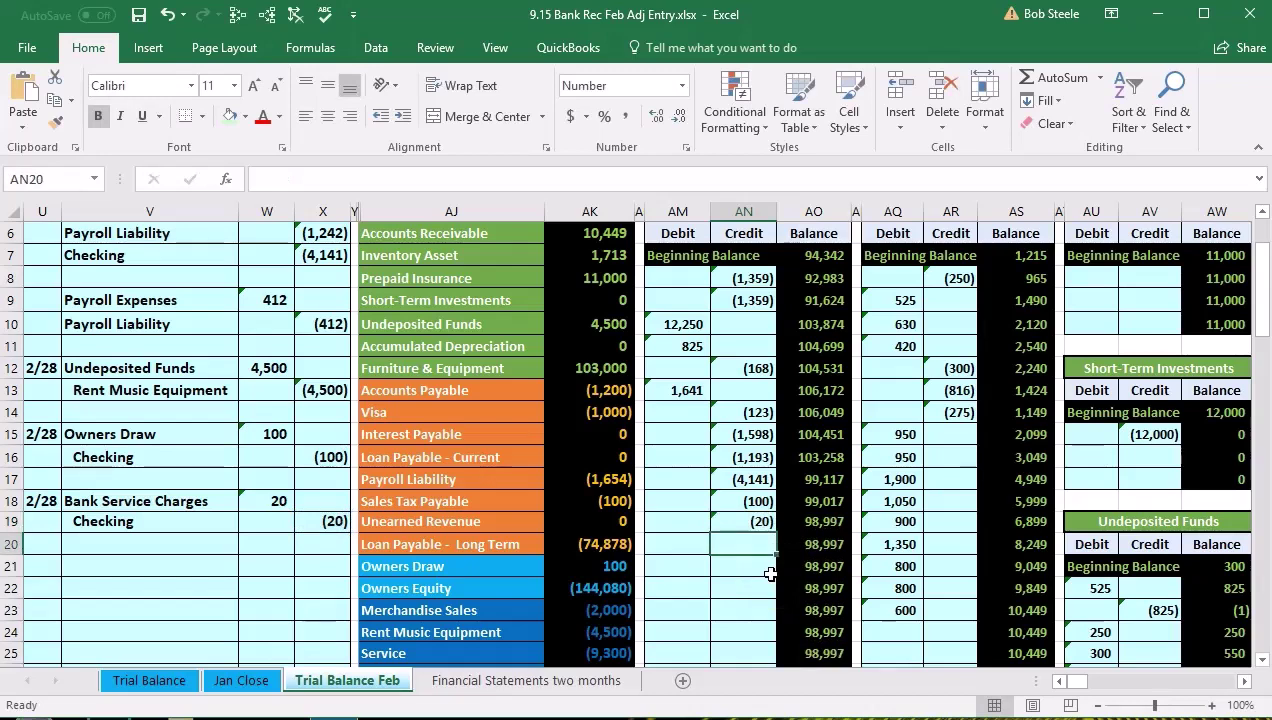
Check the Checking ledger's running balance, its trial balance line and the total debits minus total credits cell
{"action": "left_click", "coordinate": [815, 522]}
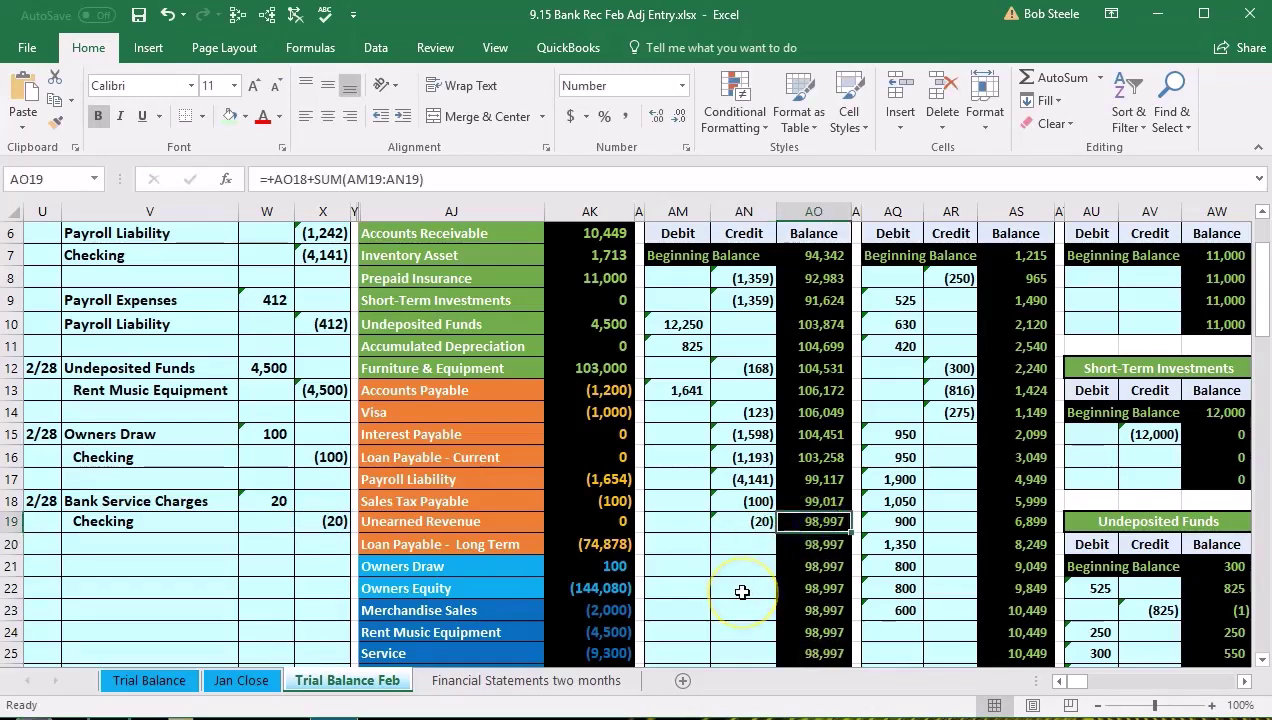
{"action": "scroll", "coordinate": [742, 592], "scroll_direction": "up", "scroll_amount": 2}
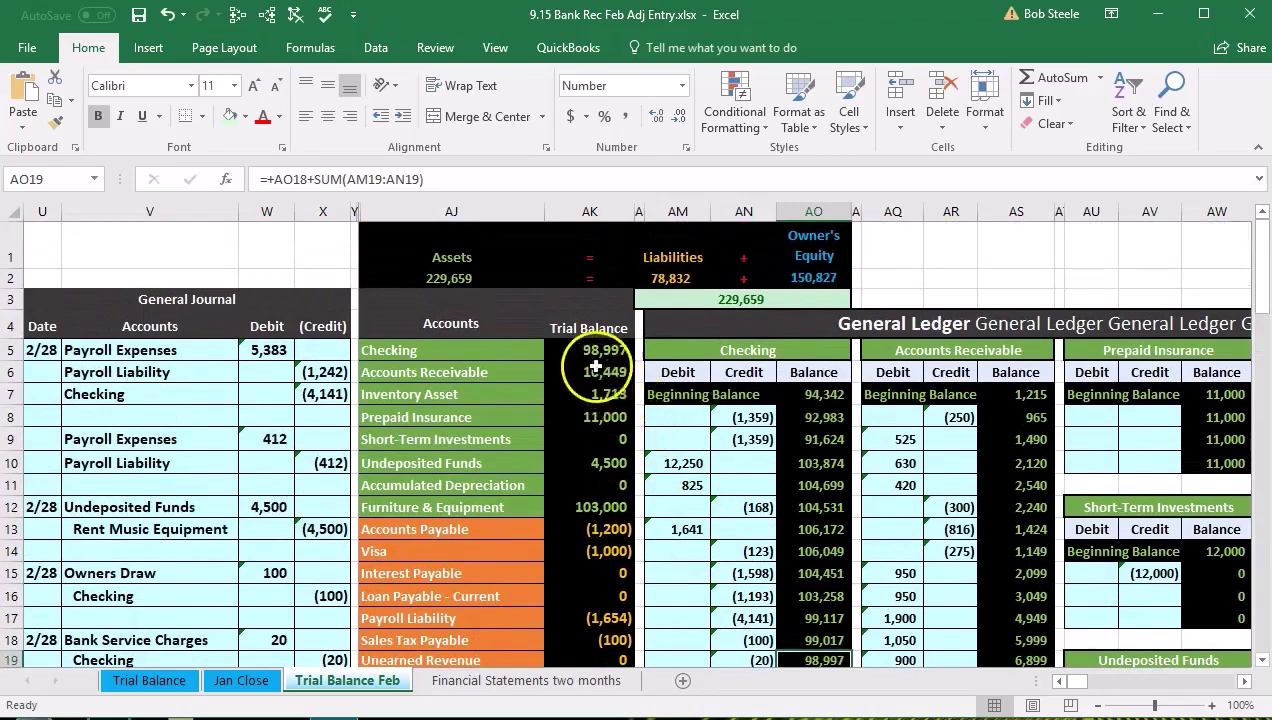
{"action": "left_click", "coordinate": [598, 351]}
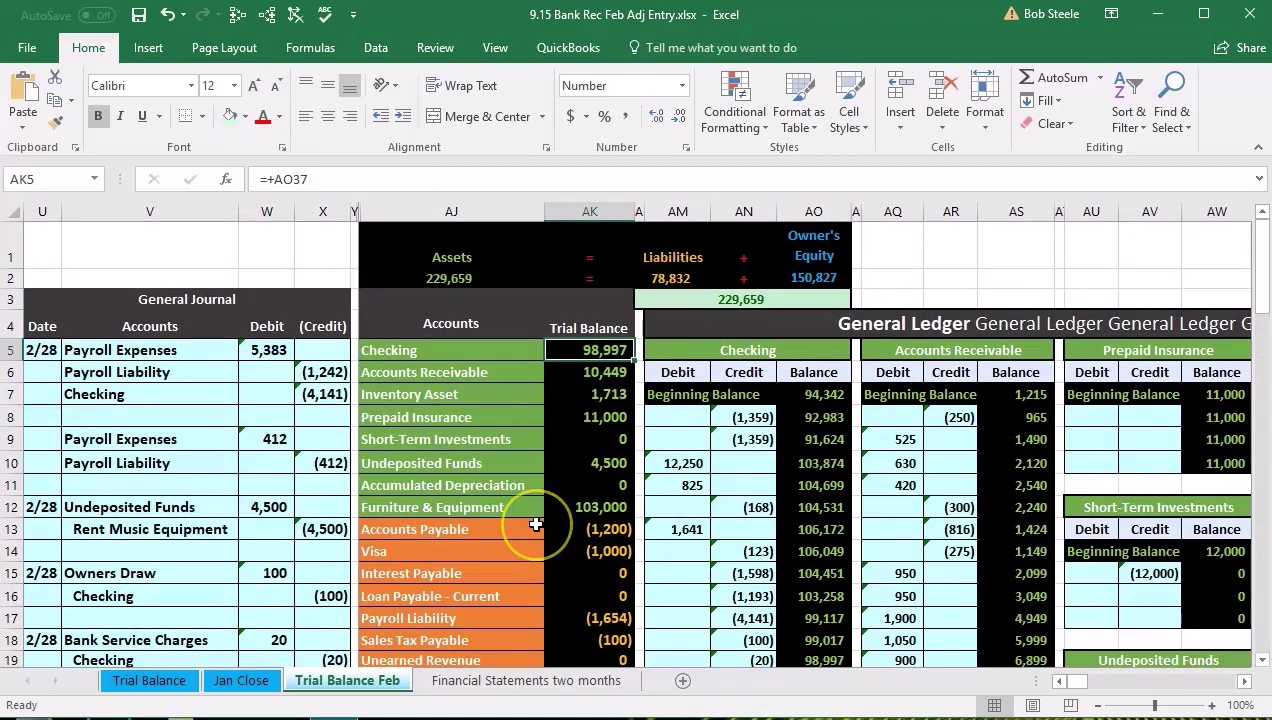
{"action": "scroll", "coordinate": [536, 524], "scroll_direction": "down", "scroll_amount": 4}
{"action": "scroll", "coordinate": [536, 524], "scroll_direction": "down", "scroll_amount": 2}
{"action": "left_click", "coordinate": [571, 649]}
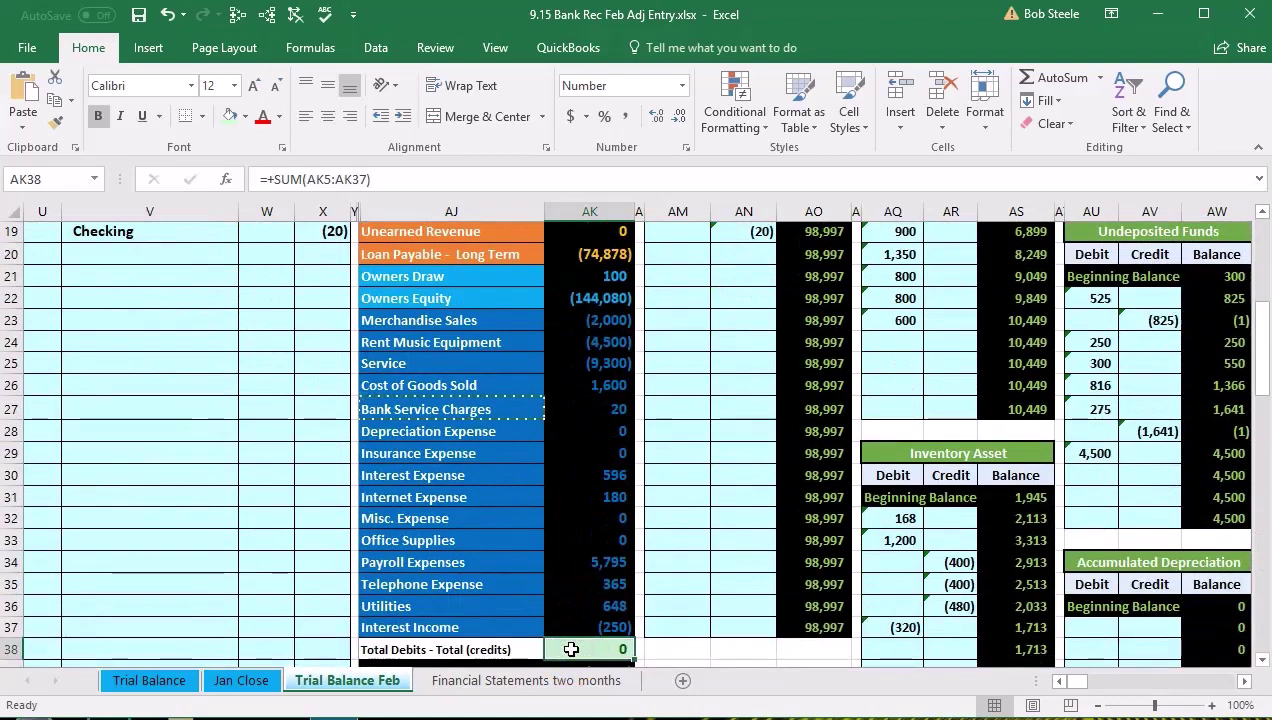
{"action": "scroll", "coordinate": [571, 649], "scroll_direction": "up", "scroll_amount": 4}
{"action": "scroll", "coordinate": [571, 651], "scroll_direction": "up", "scroll_amount": 1}
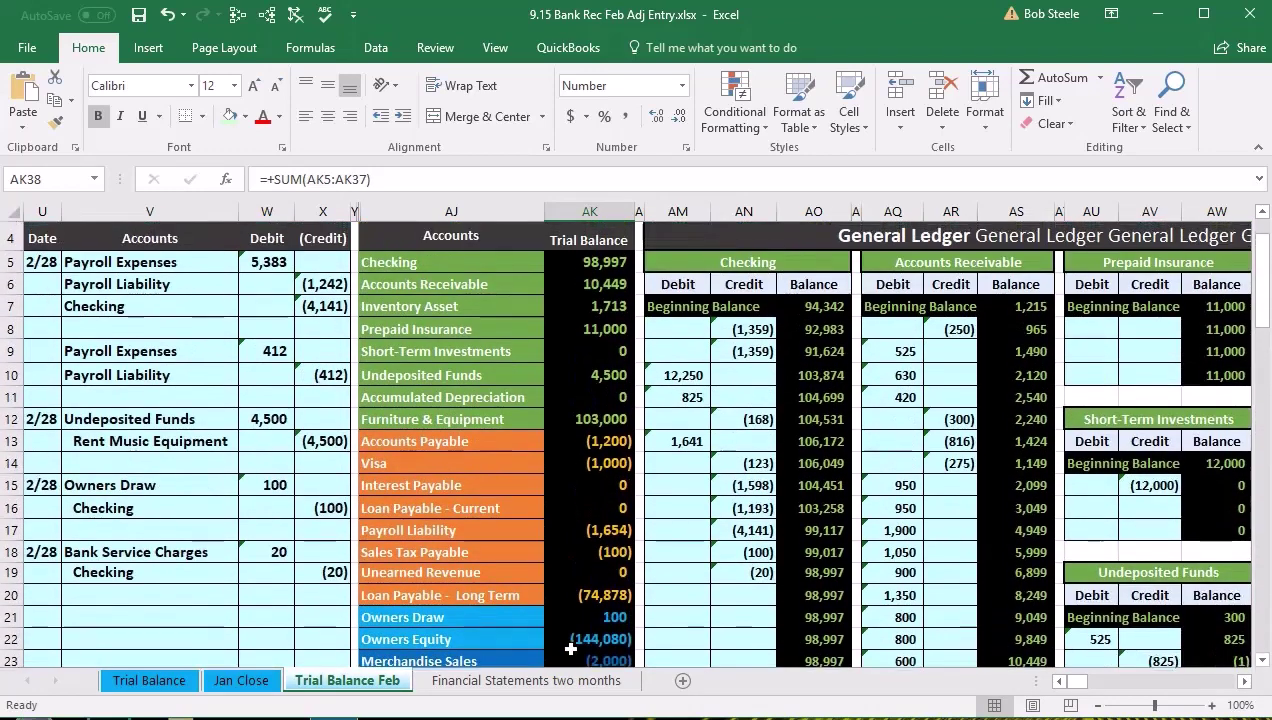
Go across the sheet from the Checking trial balance line to the February bank reconciliation, viewing the bank statement and the adjusted balances
{"action": "left_click", "coordinate": [570, 263]}
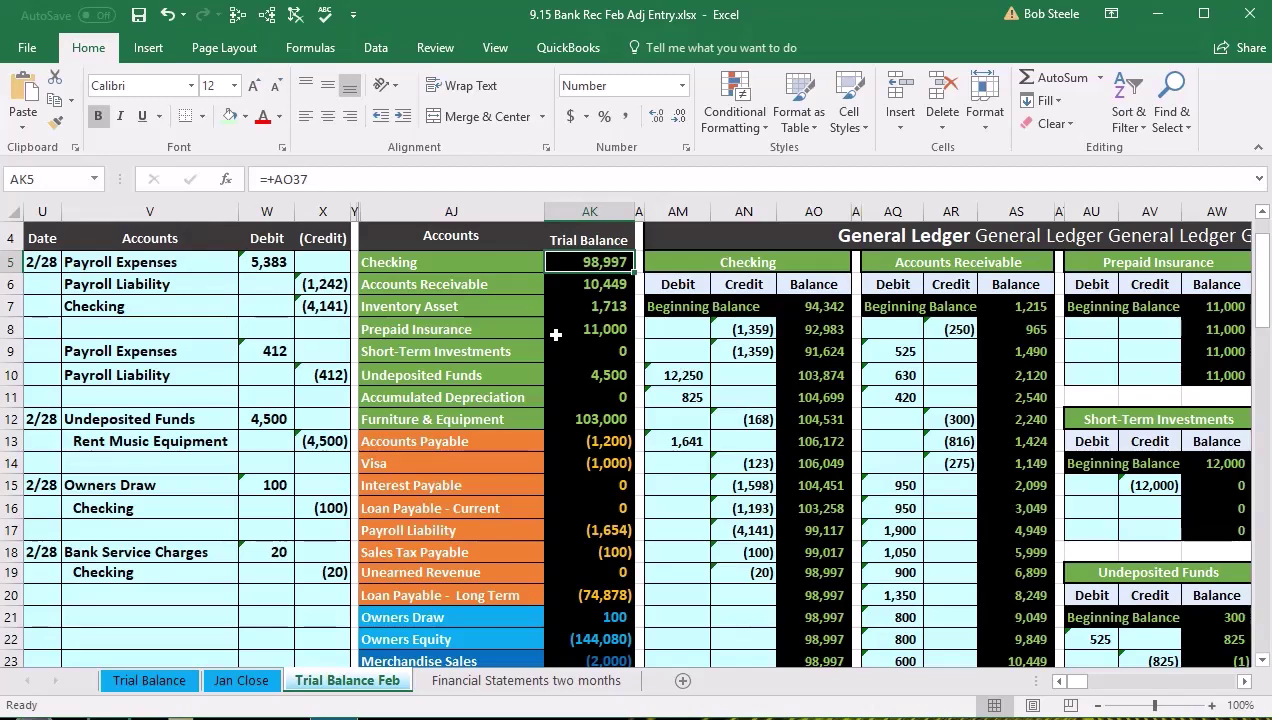
{"action": "key", "text": "Right"}
{"action": "key", "text": "Right"}
{"action": "key", "text": "Right"}
{"action": "key", "text": "Right"}
{"action": "key", "text": "Right"}
{"action": "key", "text": "Right"}
{"action": "key", "text": "Right"}
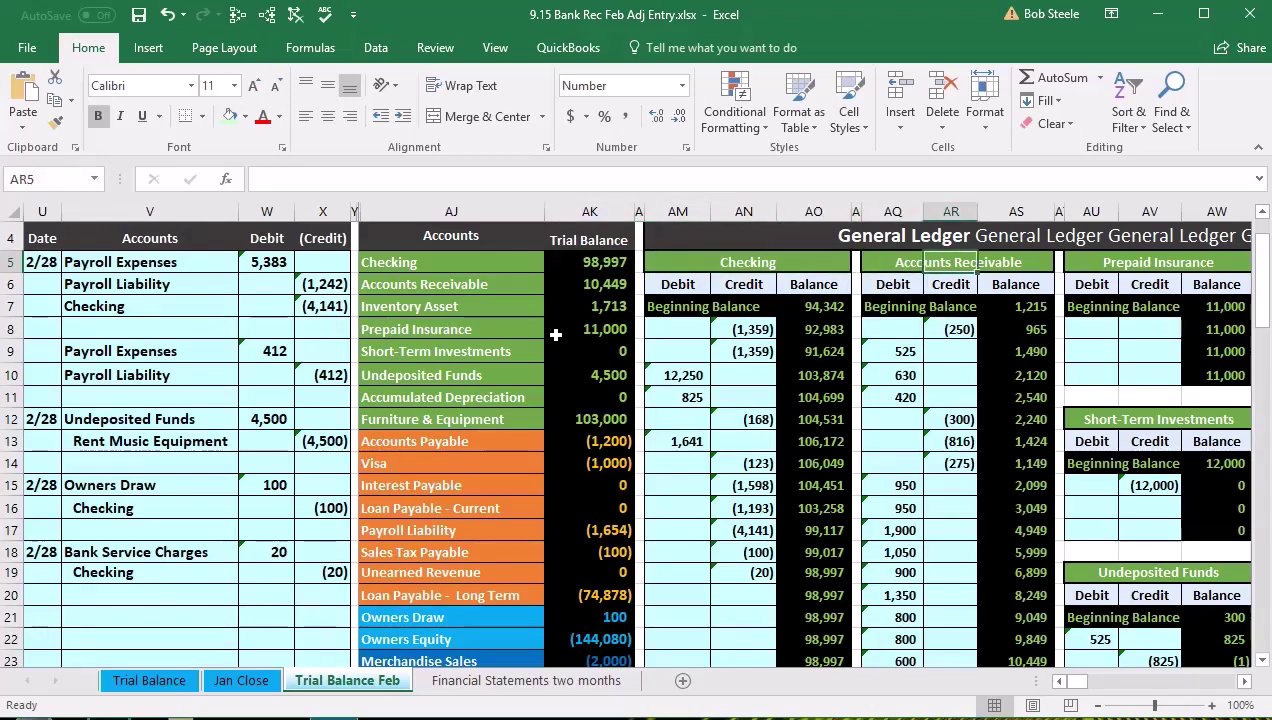
{"action": "key", "text": "Right"}
{"action": "key", "text": "Right"}
{"action": "key", "text": "Right"}
{"action": "key", "text": "Right"}
{"action": "key", "text": "Right"}
{"action": "key", "text": "Right"}
{"action": "key", "text": "Right"}
{"action": "key", "text": "Right"}
{"action": "key", "text": "Right"}
{"action": "key", "text": "Right"}
{"action": "key", "text": "Right"}
{"action": "key", "text": "Right"}
{"action": "key", "text": "Right"}
{"action": "key", "text": "Right"}
{"action": "key", "text": "Right"}
{"action": "key", "text": "Right"}
{"action": "key", "text": "Right"}
{"action": "key", "text": "Right"}
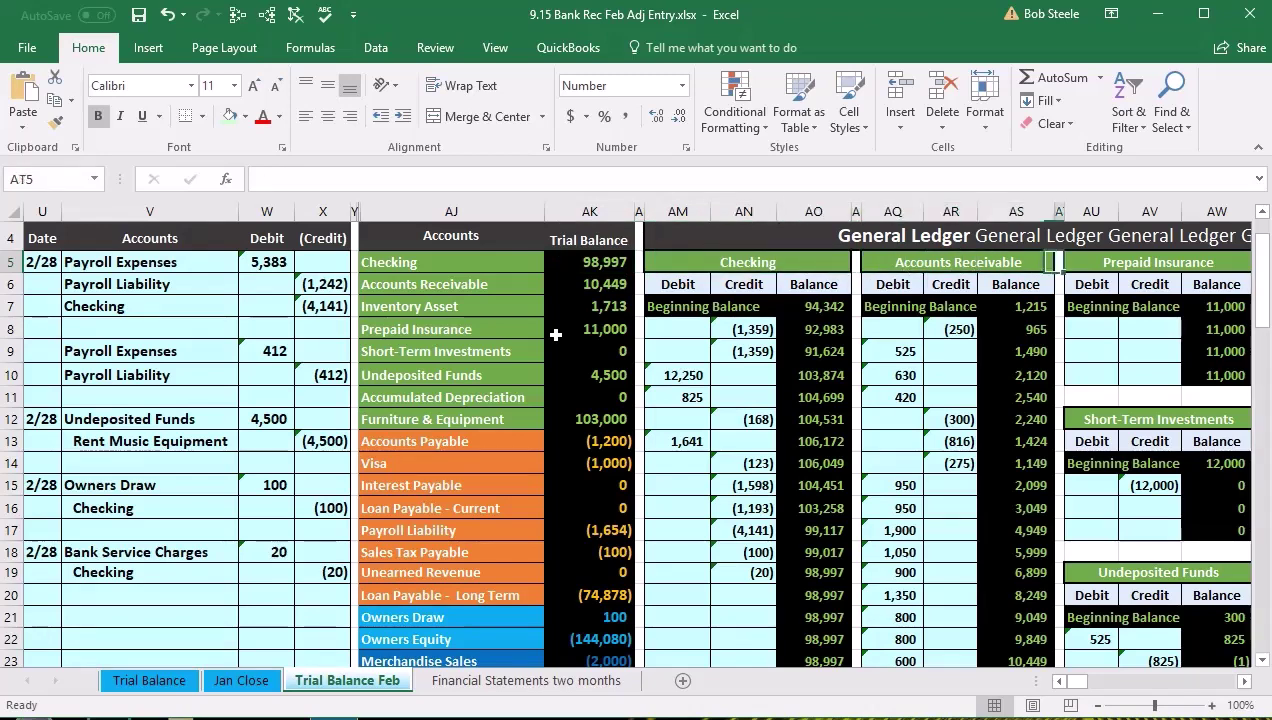
{"action": "key", "text": "Right"}
{"action": "key", "text": "Right"}
{"action": "key", "text": "Right"}
{"action": "key", "text": "Right"}
{"action": "key", "text": "Right"}
{"action": "key", "text": "Right"}
{"action": "key", "text": "Right"}
{"action": "key", "text": "Right"}
{"action": "key", "text": "Right"}
{"action": "key", "text": "Right"}
{"action": "key", "text": "Right"}
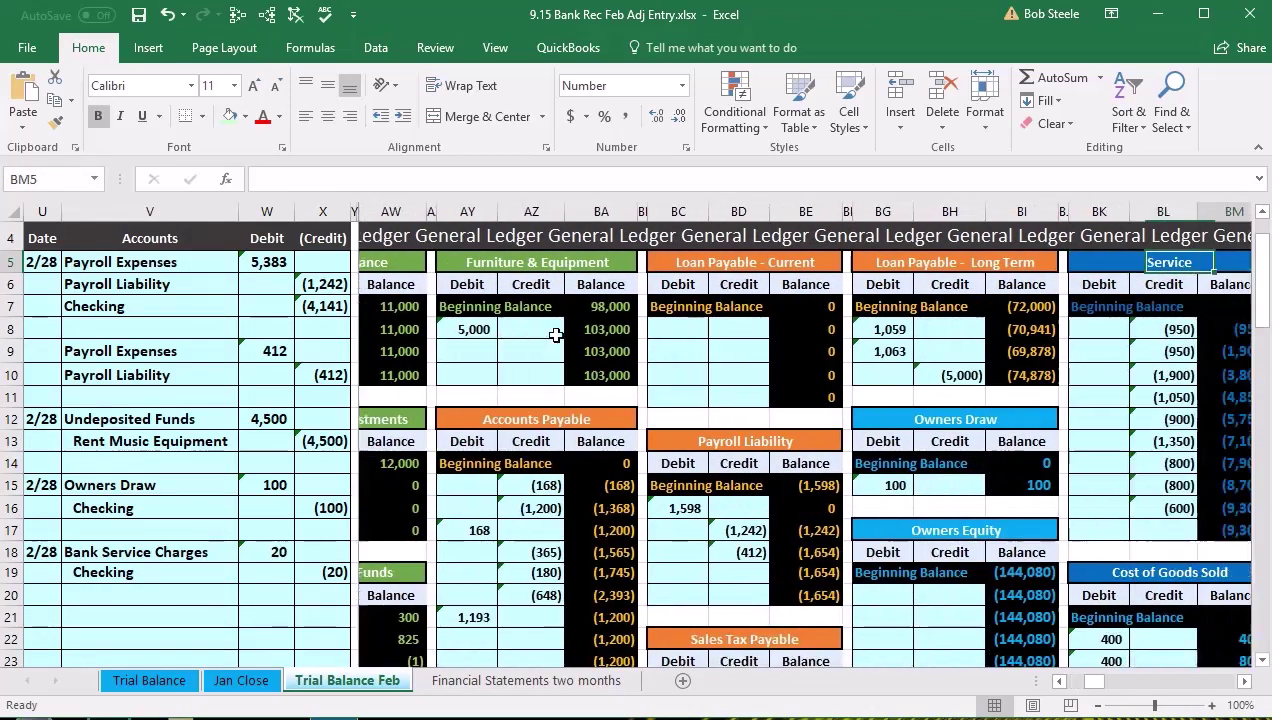
{"action": "key", "text": "Right"}
{"action": "key", "text": "Right"}
{"action": "key", "text": "Right"}
{"action": "key", "text": "Right"}
{"action": "key", "text": "Right"}
{"action": "key", "text": "Right"}
{"action": "key", "text": "Right"}
{"action": "key", "text": "Right"}
{"action": "key", "text": "Right"}
{"action": "key", "text": "Right"}
{"action": "key", "text": "Right"}
{"action": "key", "text": "Right"}
{"action": "key", "text": "Right"}
{"action": "key", "text": "Right"}
{"action": "key", "text": "Right"}
{"action": "key", "text": "Right"}
{"action": "key", "text": "Right"}
{"action": "key", "text": "Right"}
{"action": "key", "text": "Right"}
{"action": "key", "text": "Right"}
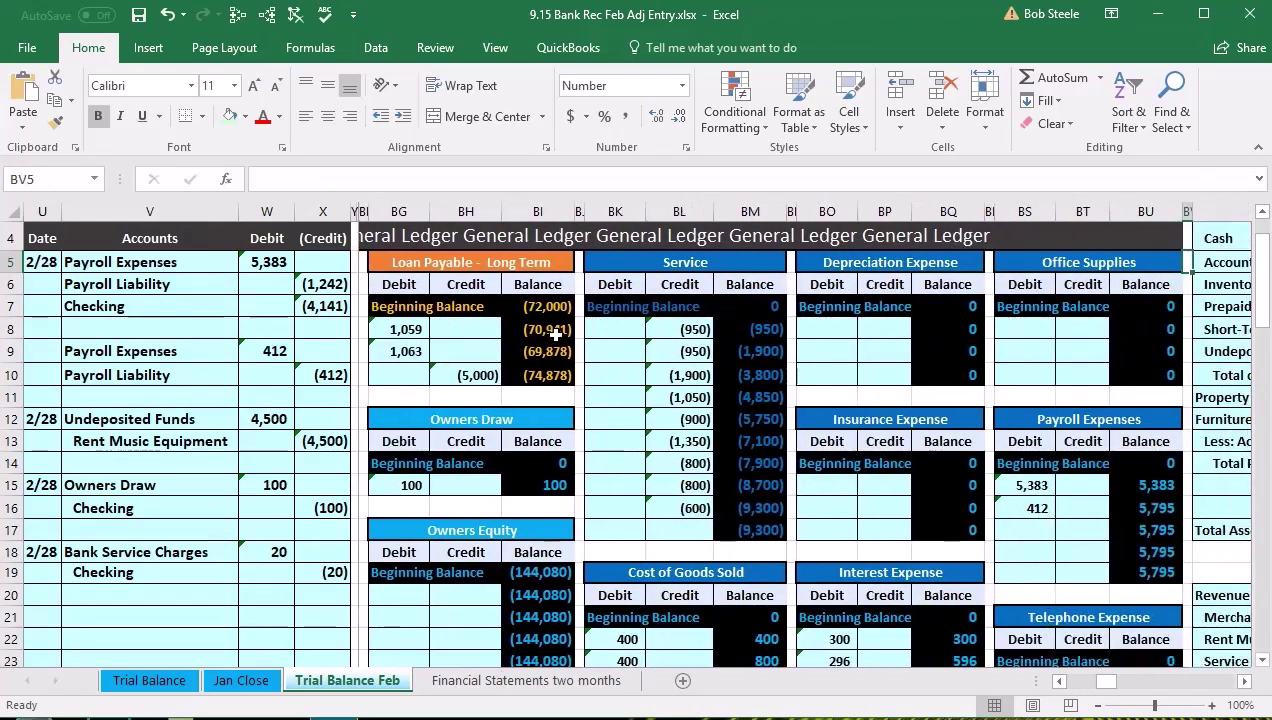
{"action": "key", "text": "Right"}
{"action": "key", "text": "Right"}
{"action": "key", "text": "Right"}
{"action": "key", "text": "Right"}
{"action": "key", "text": "Right"}
{"action": "key", "text": "Right"}
{"action": "key", "text": "Right"}
{"action": "key", "text": "Right"}
{"action": "key", "text": "Right"}
{"action": "key", "text": "Right"}
{"action": "key", "text": "Right"}
{"action": "key", "text": "Right"}
{"action": "key", "text": "Right"}
{"action": "key", "text": "Right"}
{"action": "key", "text": "Right"}
{"action": "key", "text": "Right"}
{"action": "key", "text": "Right"}
{"action": "key", "text": "Right"}
{"action": "key", "text": "Right"}
{"action": "key", "text": "Right"}
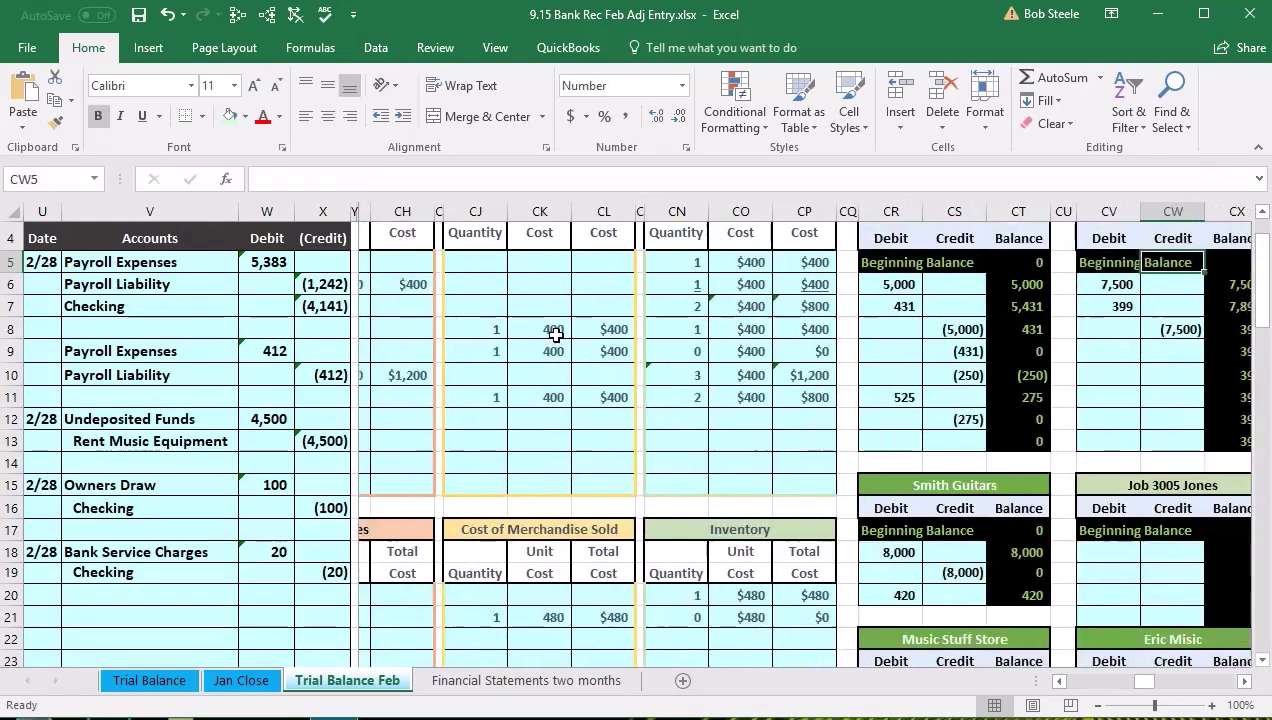
{"action": "key", "text": "Right"}
{"action": "key", "text": "Right"}
{"action": "key", "text": "Right"}
{"action": "key", "text": "Right"}
{"action": "key", "text": "Right"}
{"action": "key", "text": "Right"}
{"action": "key", "text": "Right"}
{"action": "key", "text": "Right"}
{"action": "key", "text": "Right"}
{"action": "key", "text": "Right"}
{"action": "key", "text": "Right"}
{"action": "key", "text": "Right"}
{"action": "key", "text": "Right"}
{"action": "key", "text": "Right"}
{"action": "key", "text": "Right"}
{"action": "key", "text": "Right"}
{"action": "key", "text": "Right"}
{"action": "key", "text": "Right"}
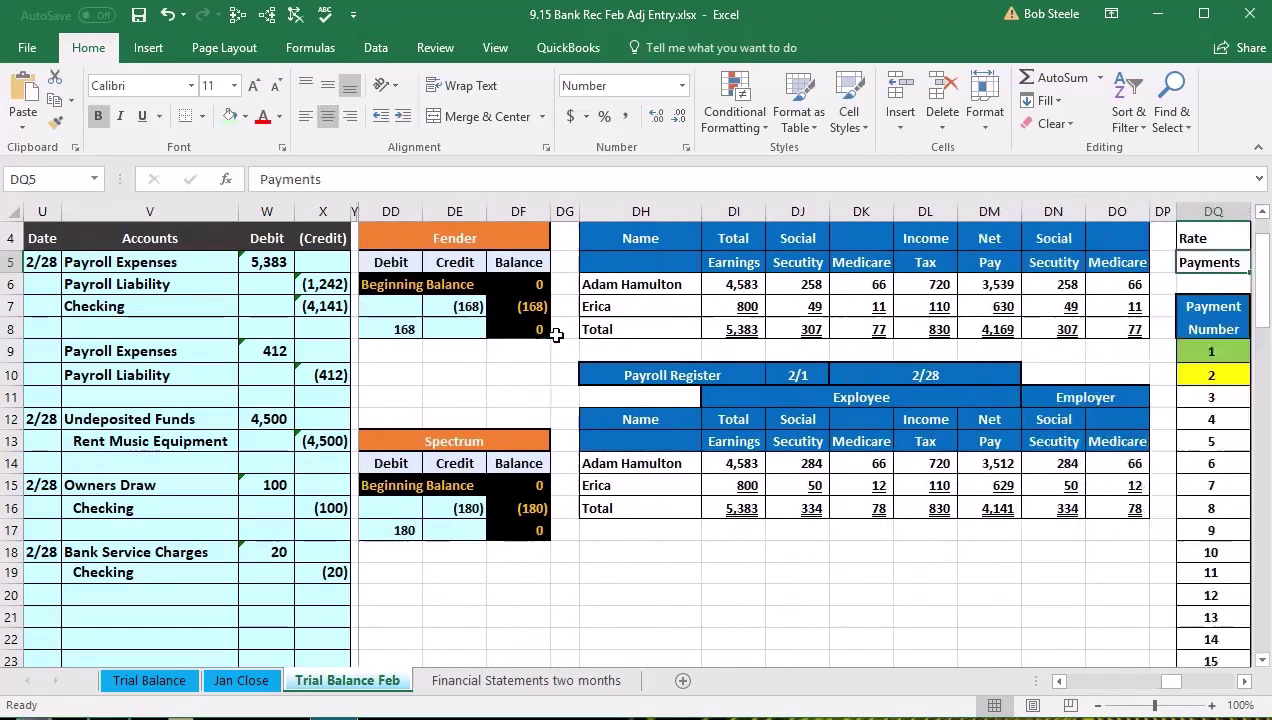
{"action": "key", "text": "Right"}
{"action": "key", "text": "Right"}
{"action": "key", "text": "Right"}
{"action": "key", "text": "Right"}
{"action": "key", "text": "Right"}
{"action": "key", "text": "Right"}
{"action": "key", "text": "Right"}
{"action": "key", "text": "Right"}
{"action": "key", "text": "Right"}
{"action": "key", "text": "Right"}
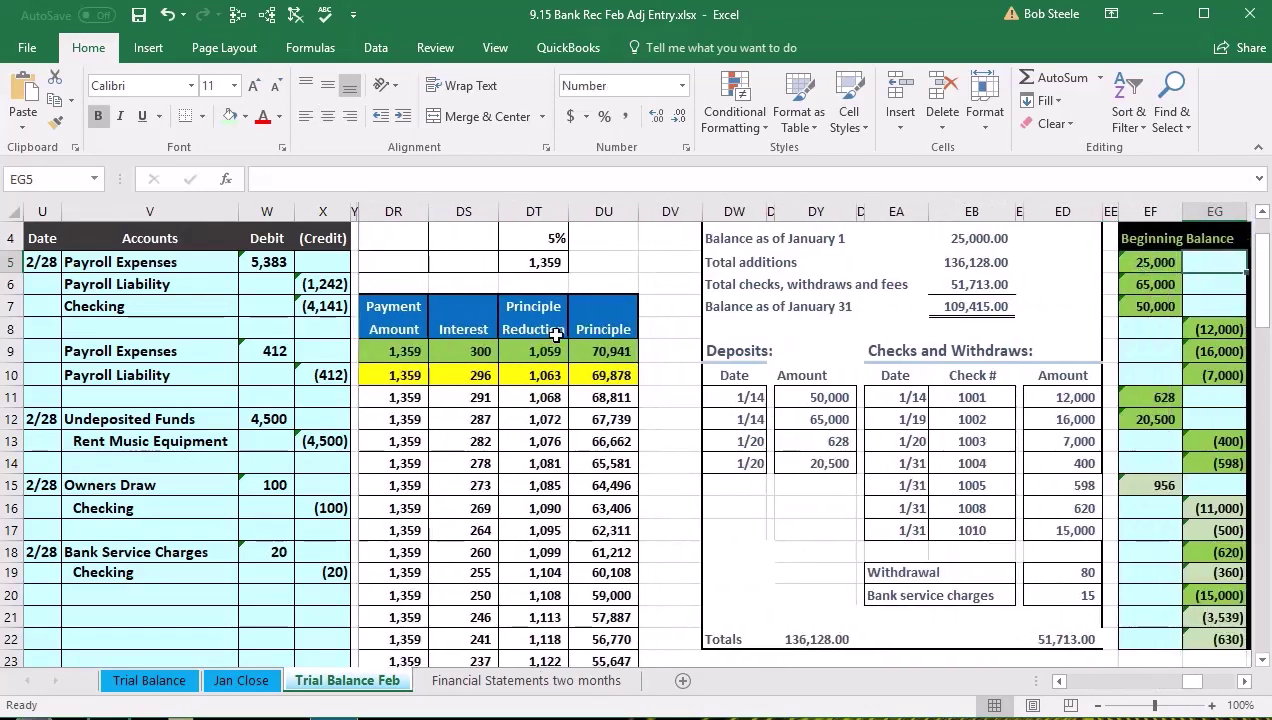
{"action": "key", "text": "Right"}
{"action": "key", "text": "Right"}
{"action": "key", "text": "Right"}
{"action": "key", "text": "Right"}
{"action": "key", "text": "Right"}
{"action": "key", "text": "Right"}
{"action": "key", "text": "Right"}
{"action": "key", "text": "Right"}
{"action": "key", "text": "Right"}
{"action": "key", "text": "Right"}
{"action": "key", "text": "Right"}
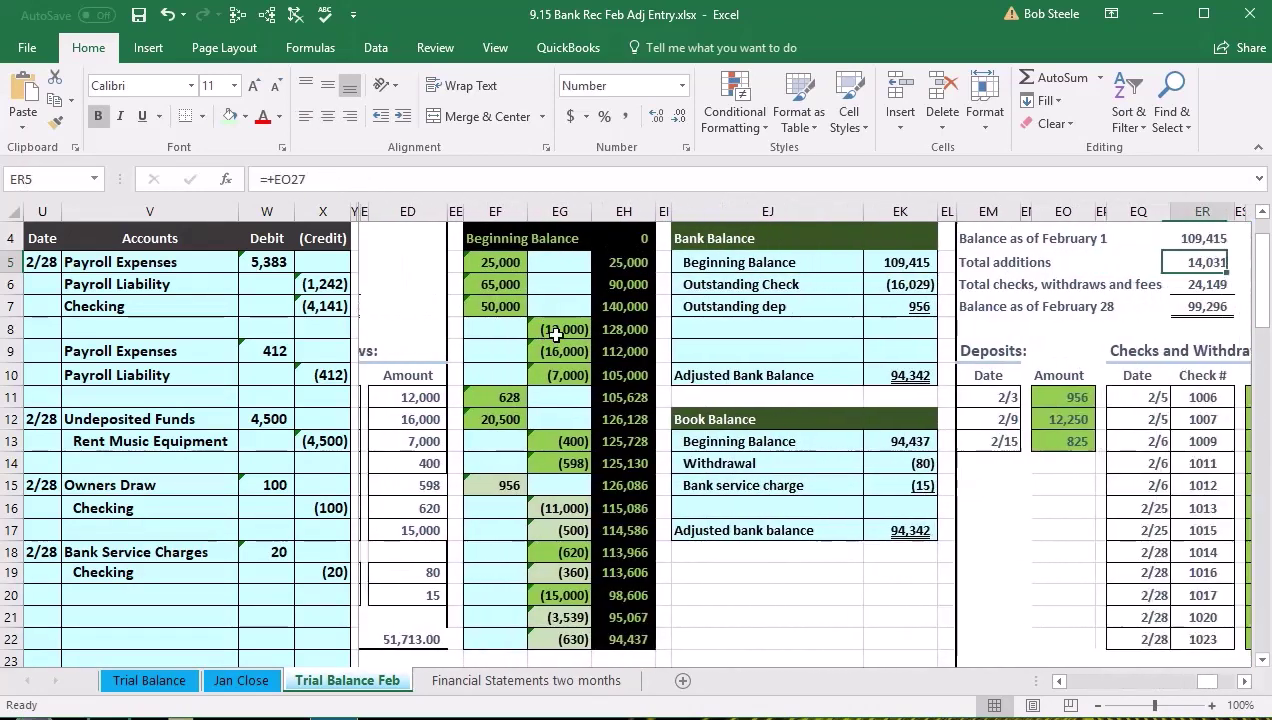
{"action": "key", "text": "Right"}
{"action": "key", "text": "Right"}
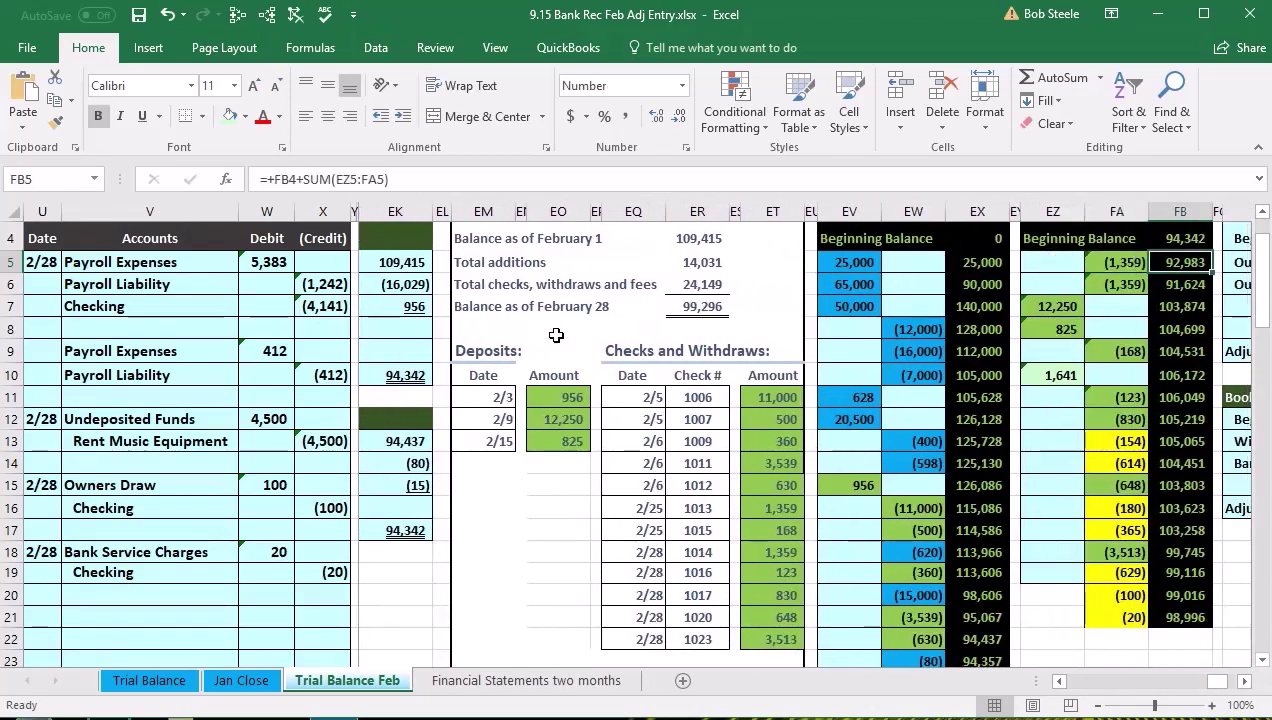
{"action": "left_click", "coordinate": [483, 212]}
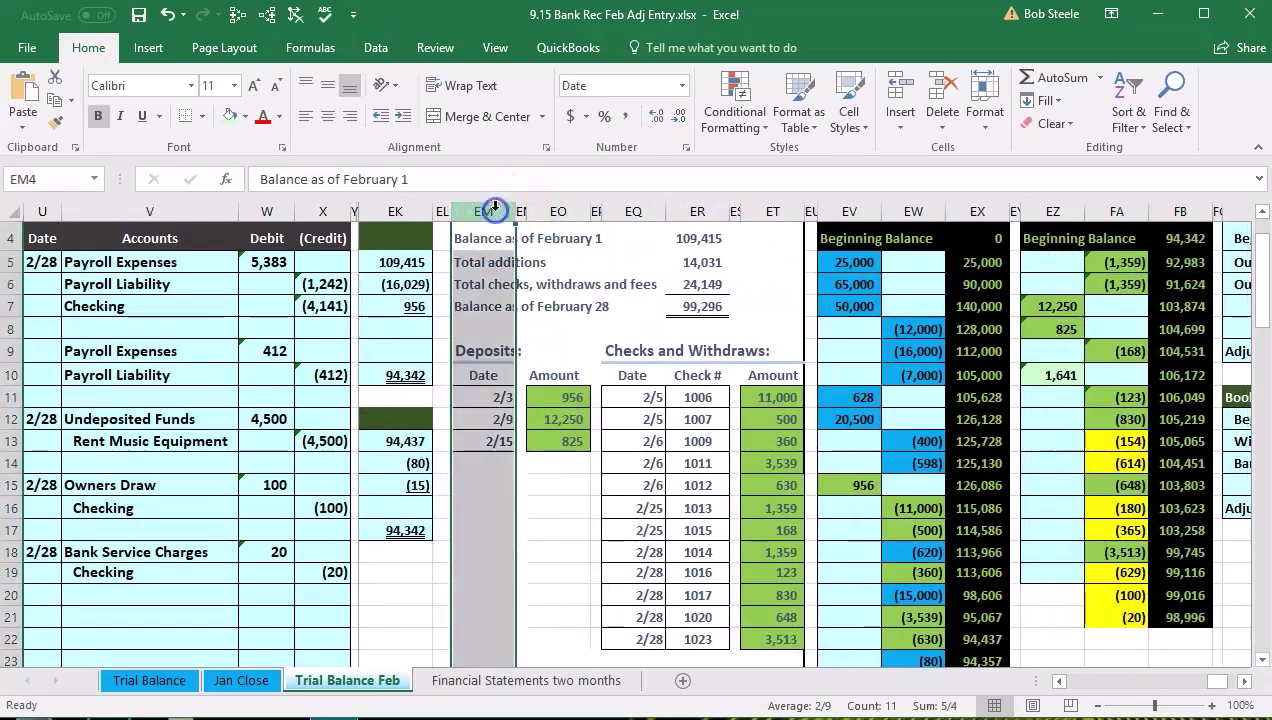
{"action": "left_click", "coordinate": [1182, 210]}
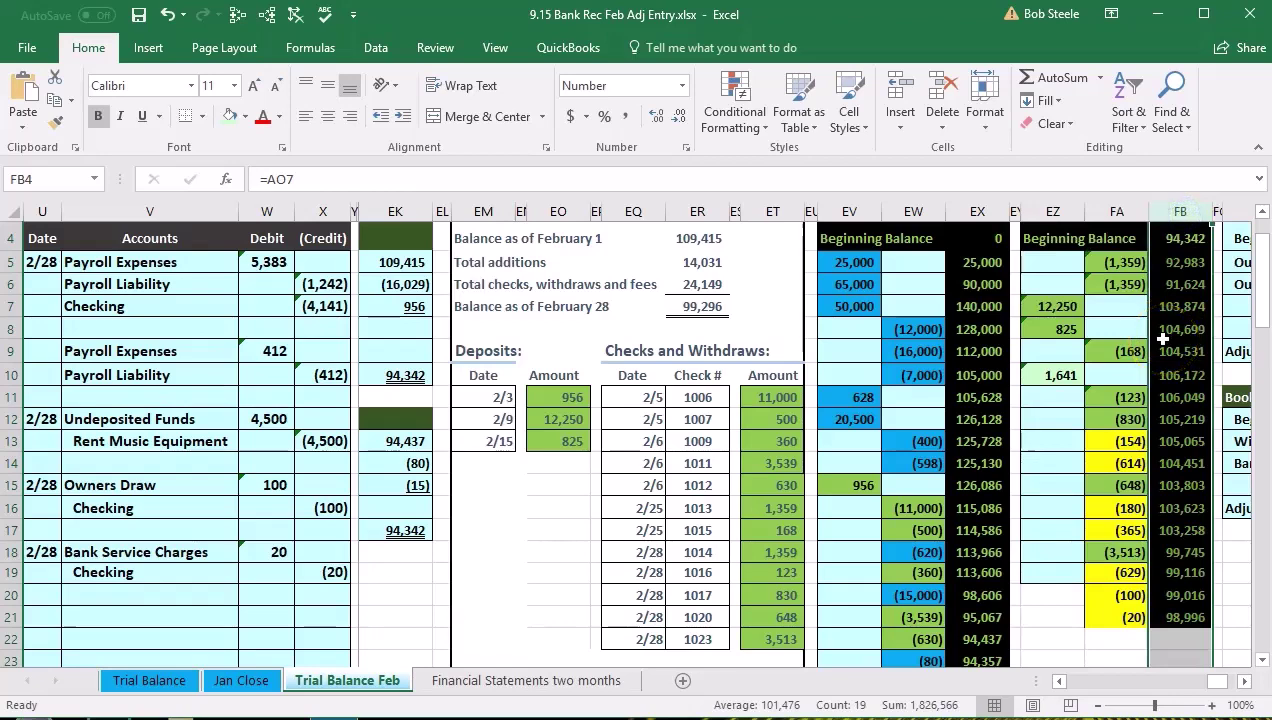
{"action": "key", "text": "Right"}
{"action": "key", "text": "Right"}
{"action": "key", "text": "Right"}
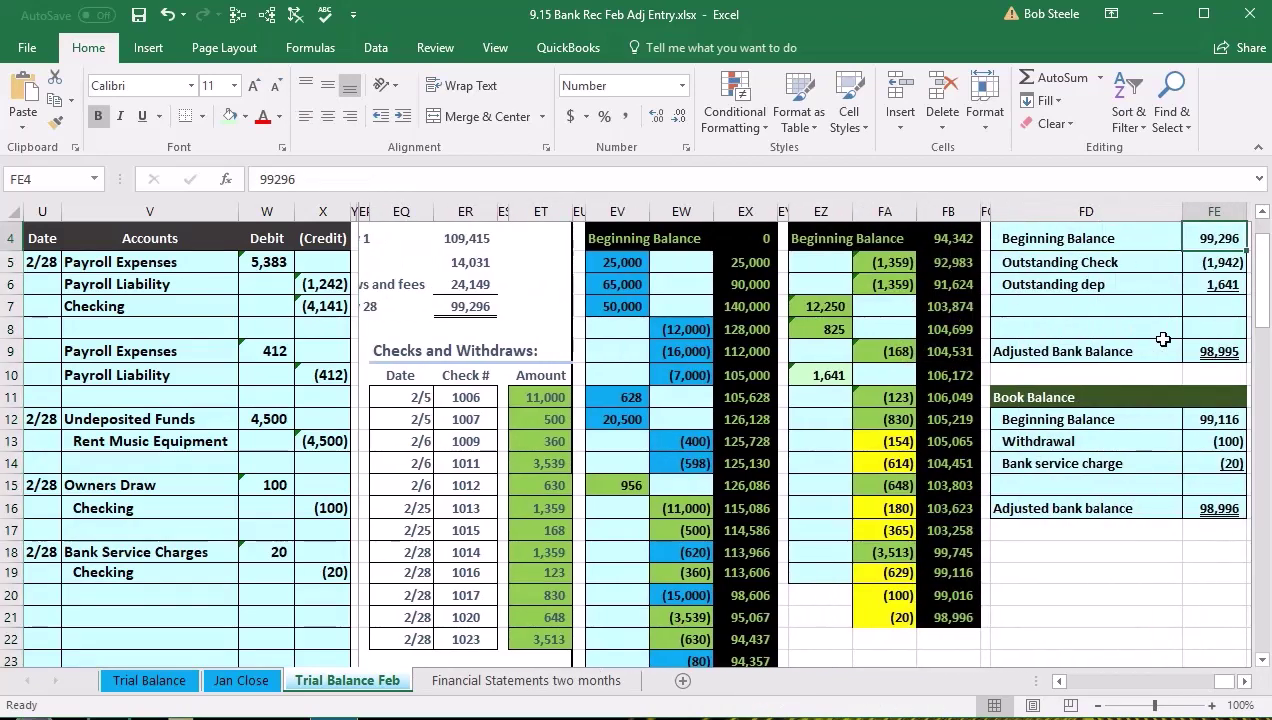
{"action": "key", "text": "Right"}
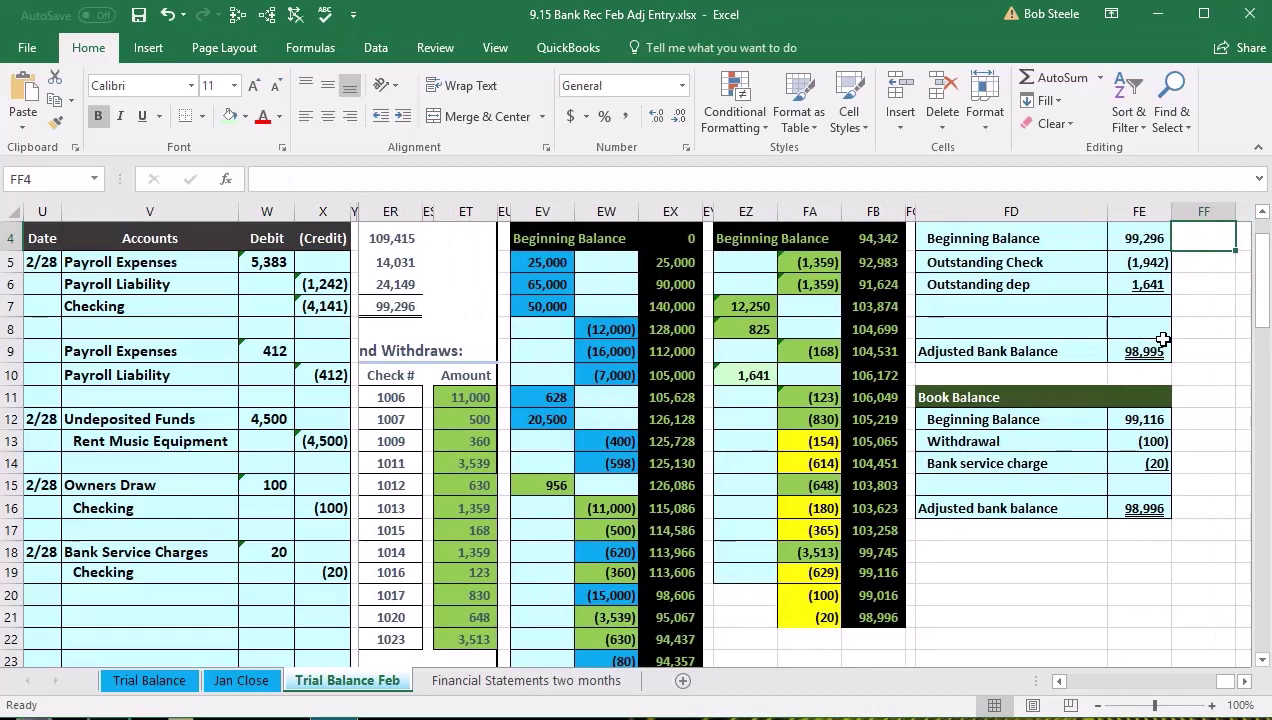
Trace the reconciliation's beginning book balance to the ledger and review the withdrawal, bank service charge and adjusted balance below it
{"action": "left_click", "coordinate": [1152, 419]}
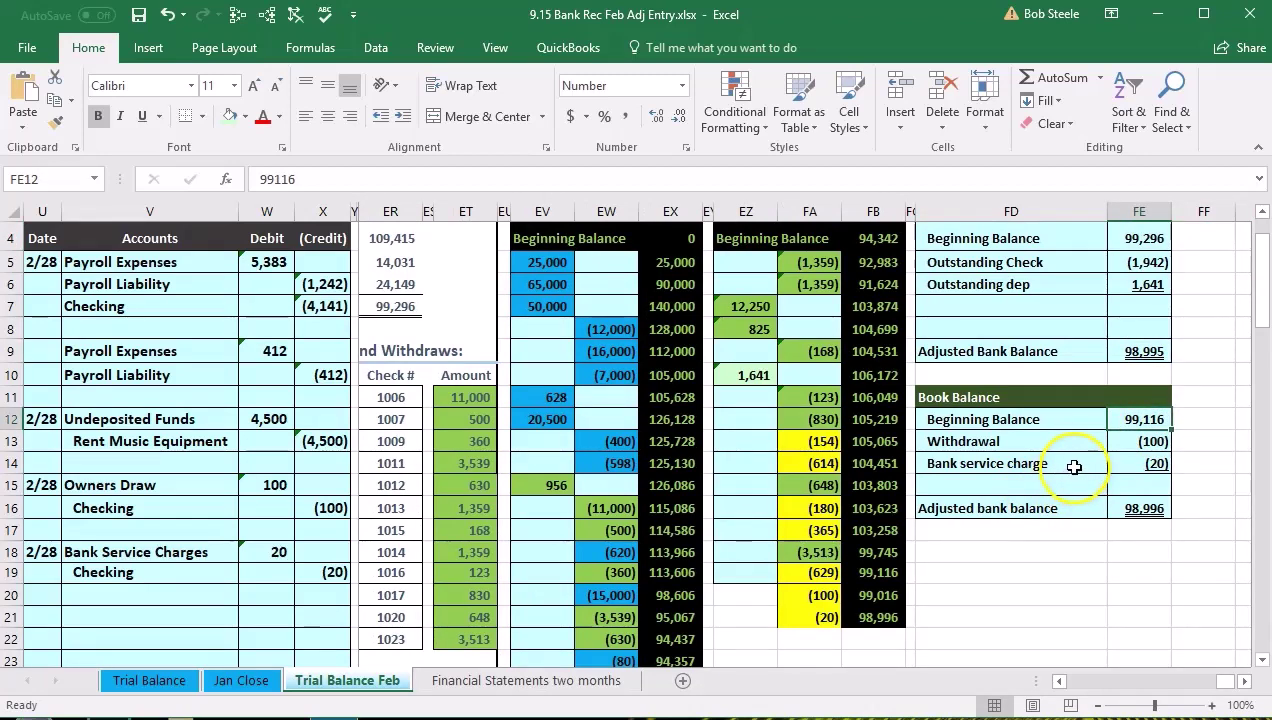
{"action": "left_click", "coordinate": [884, 570]}
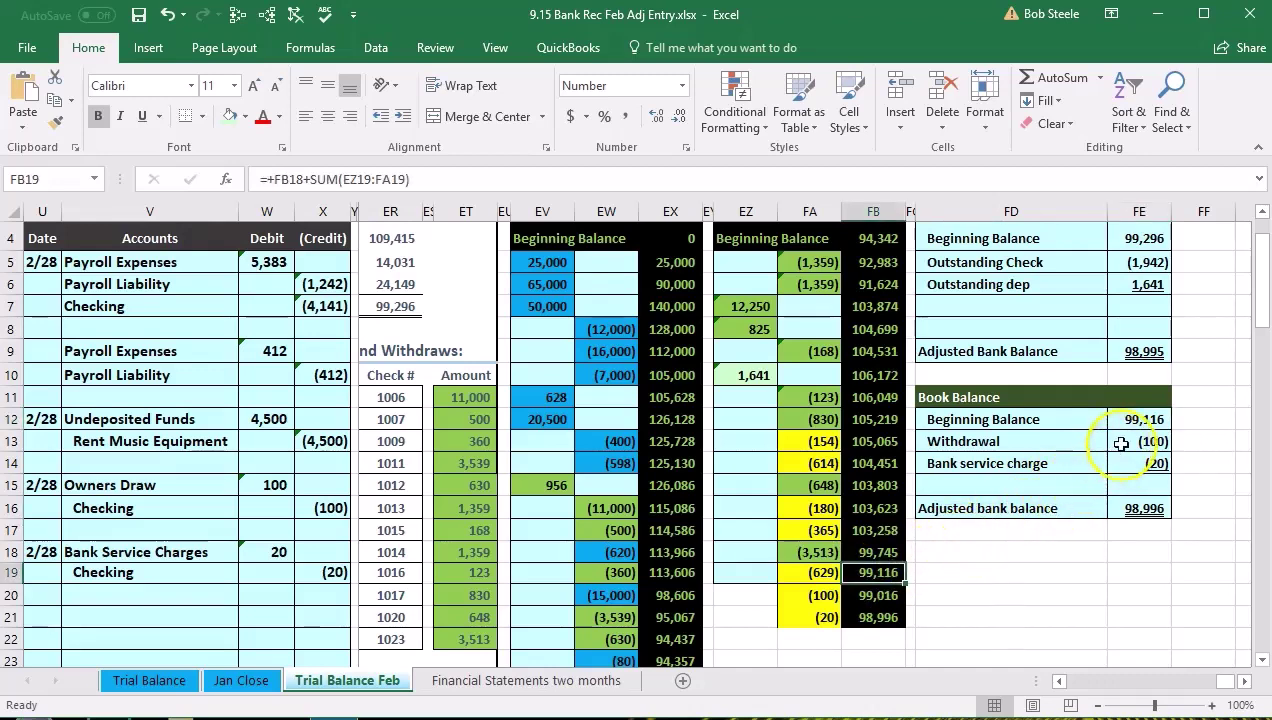
{"action": "left_click_drag", "start_coordinate": [1125, 441], "coordinate": [1122, 457]}
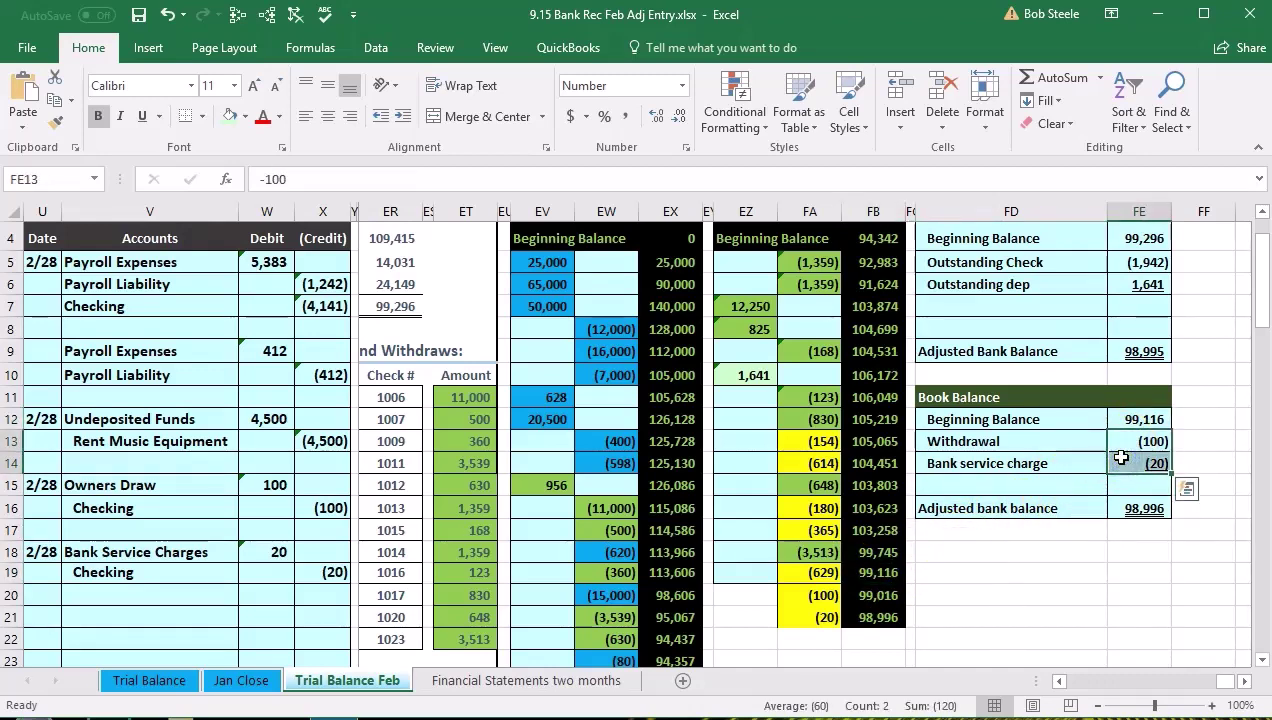
{"action": "left_click", "coordinate": [1138, 505]}
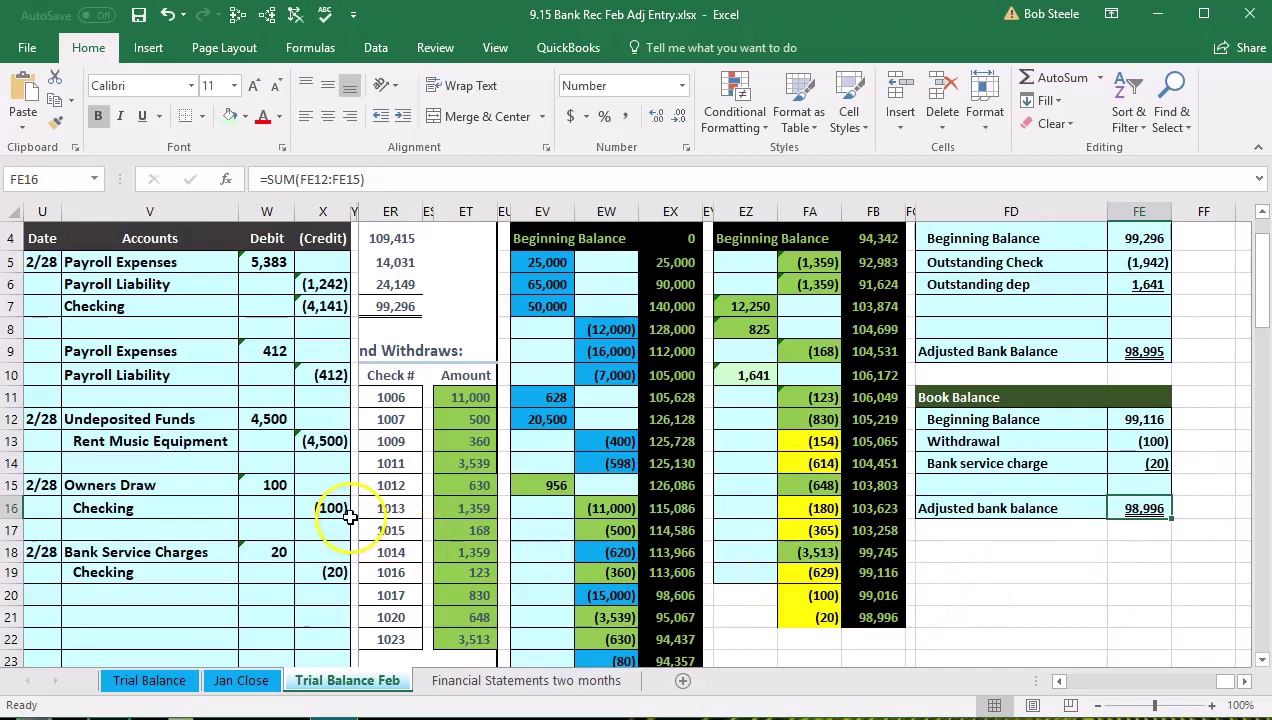
Compare the two Checking journal credits and the last running balance in FB21 with the reconciliation's adjusted book balance
{"action": "left_click_drag", "start_coordinate": [110, 508], "coordinate": [325, 508]}
{"action": "left_click_drag", "start_coordinate": [110, 572], "coordinate": [325, 573]}
{"action": "left_click", "coordinate": [890, 618]}
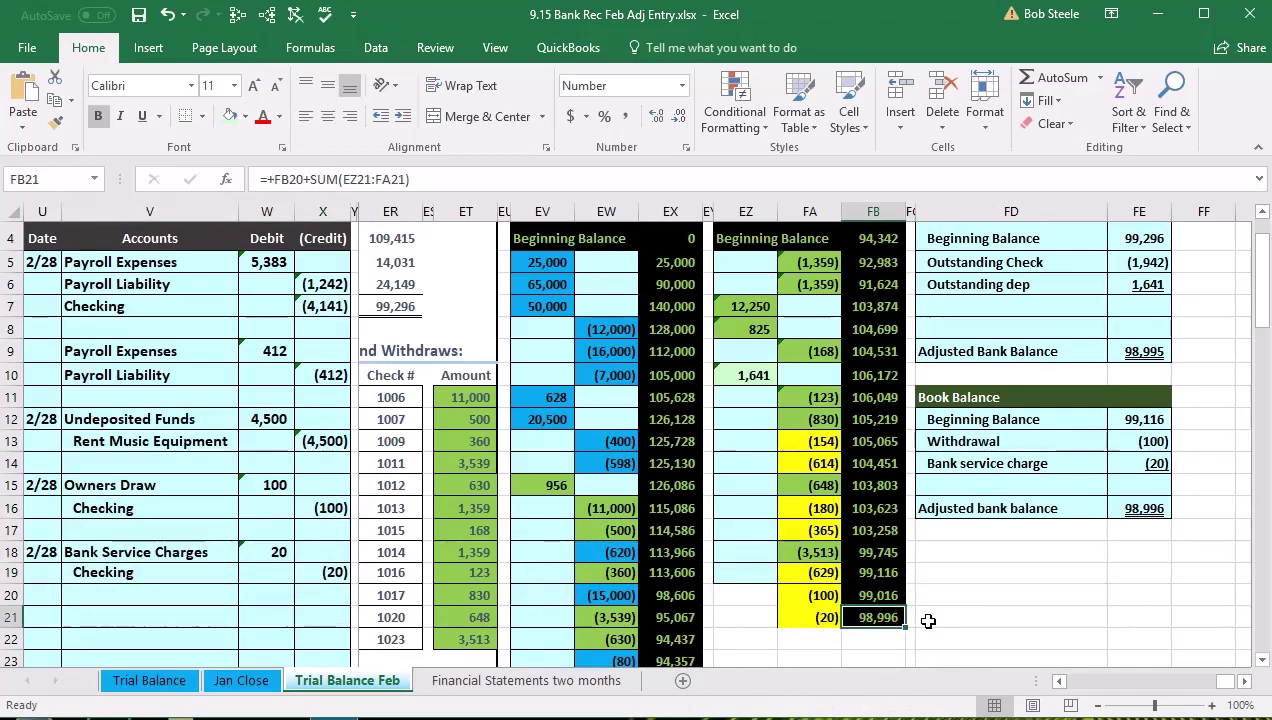
{"action": "left_click_drag", "start_coordinate": [937, 397], "coordinate": [1115, 512]}
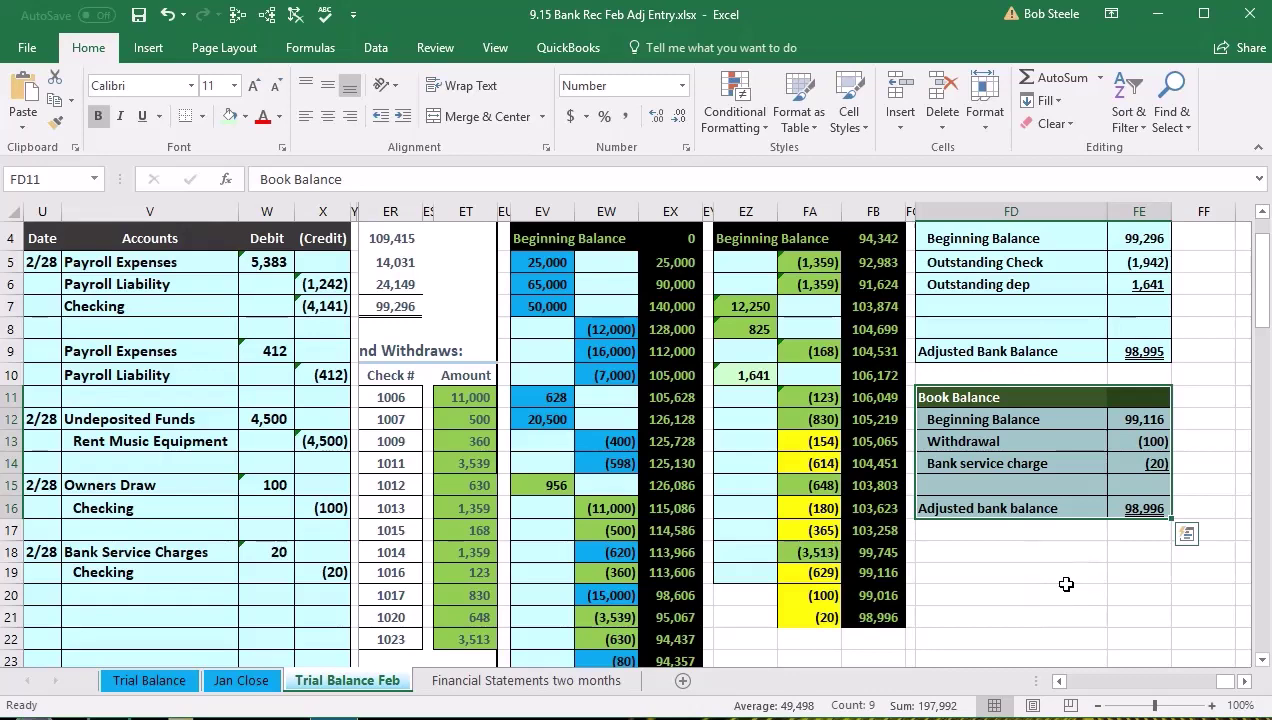
{"action": "left_click", "coordinate": [880, 617]}
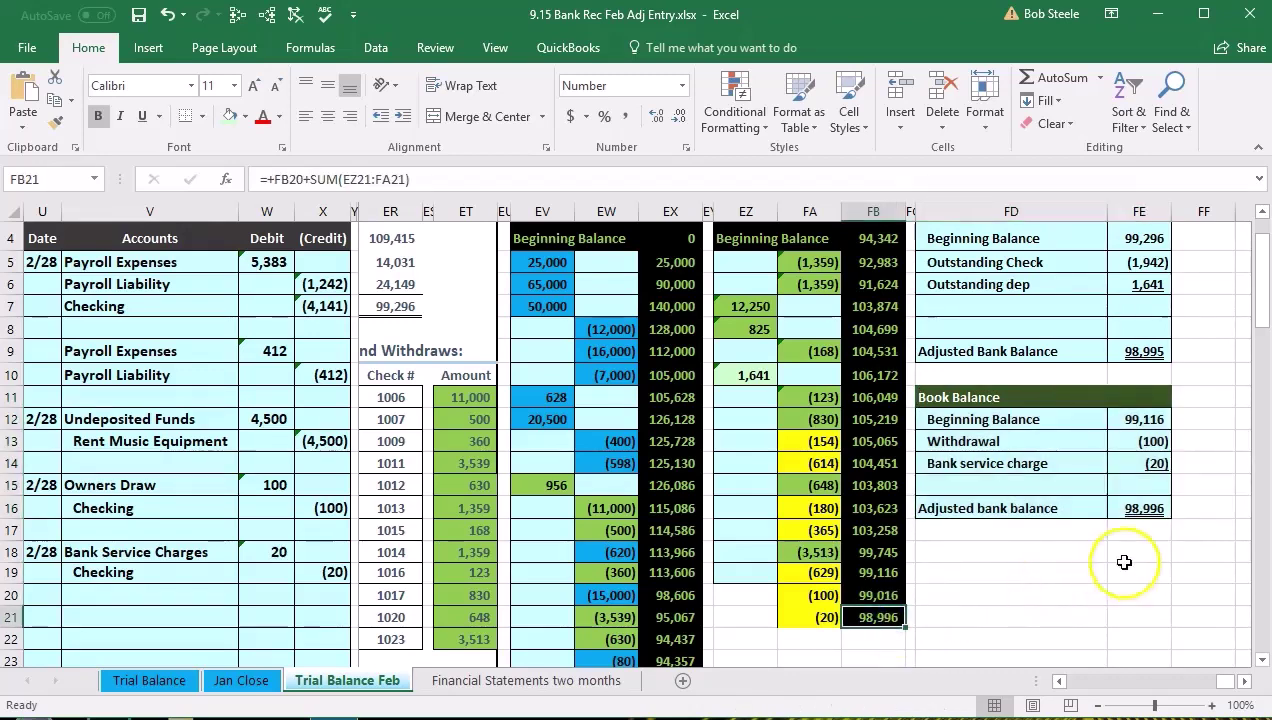
{"action": "left_click", "coordinate": [1142, 509]}
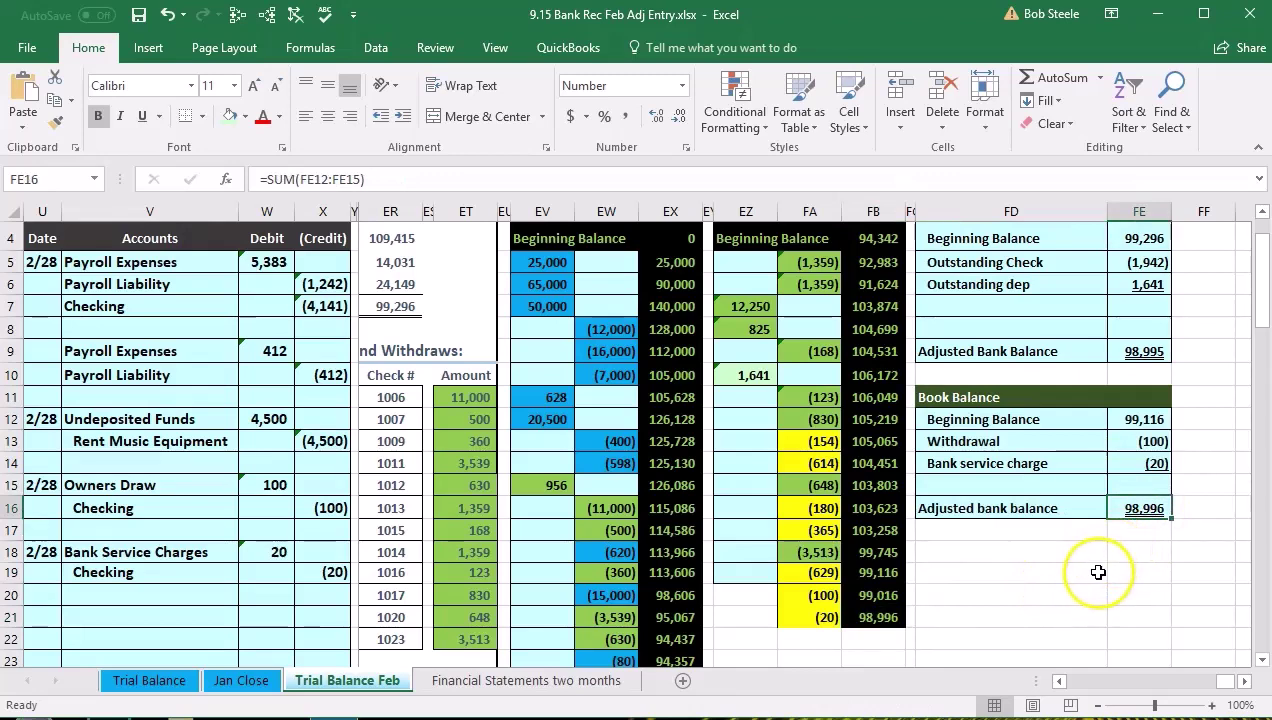
Review the reconciliation's bank side: the beginning balance, outstanding check, outstanding deposit and the adjusted bank balance sum
{"action": "scroll", "coordinate": [1090, 585], "scroll_direction": "up", "scroll_amount": 1}
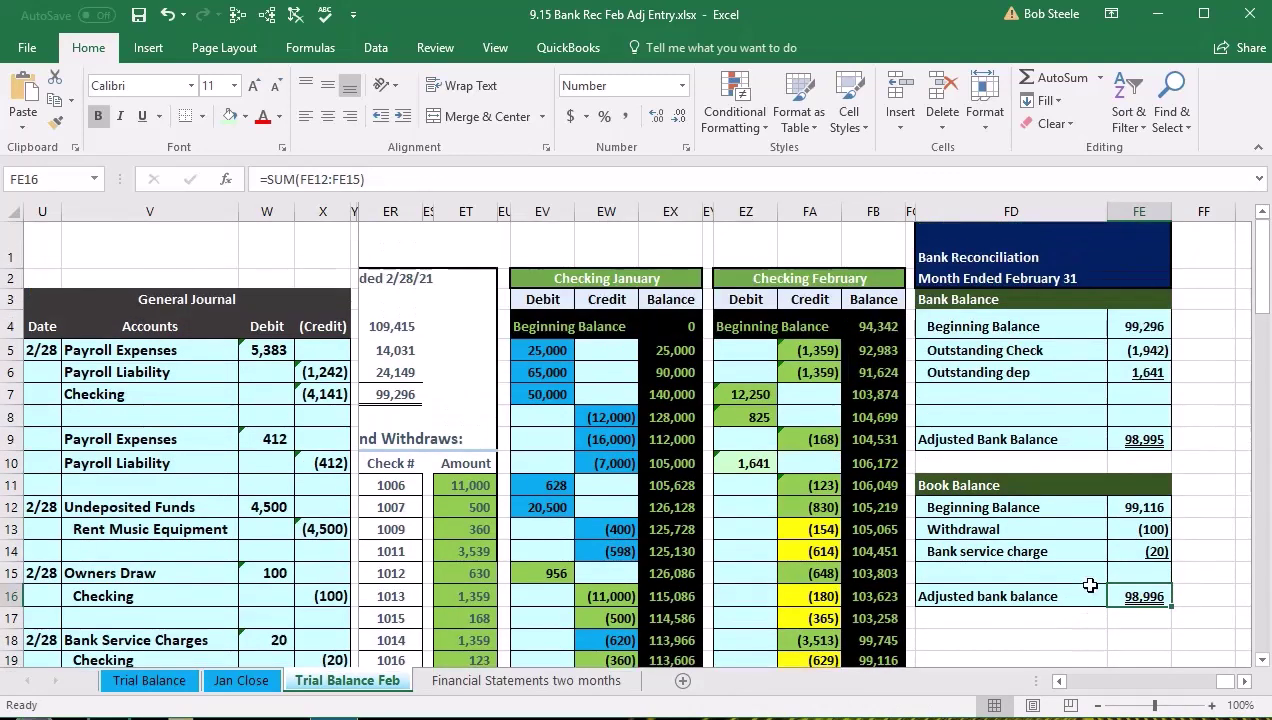
{"action": "left_click", "coordinate": [1163, 332]}
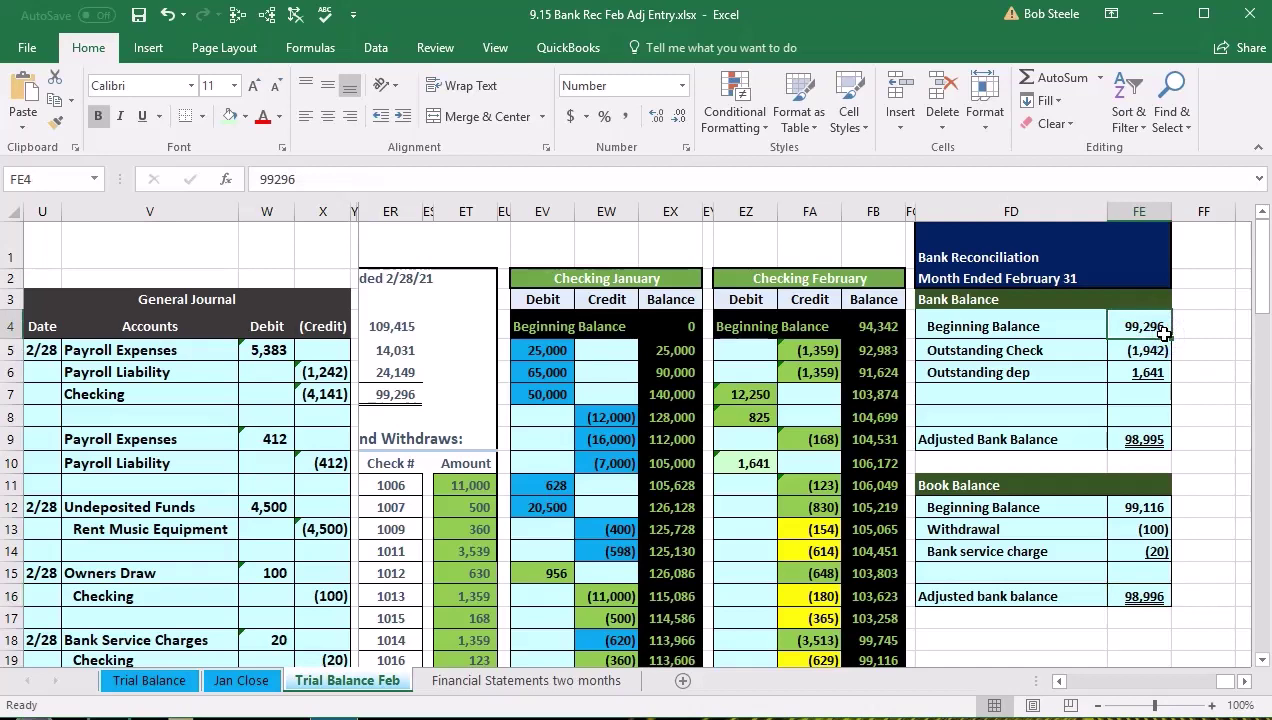
{"action": "left_click", "coordinate": [1160, 351]}
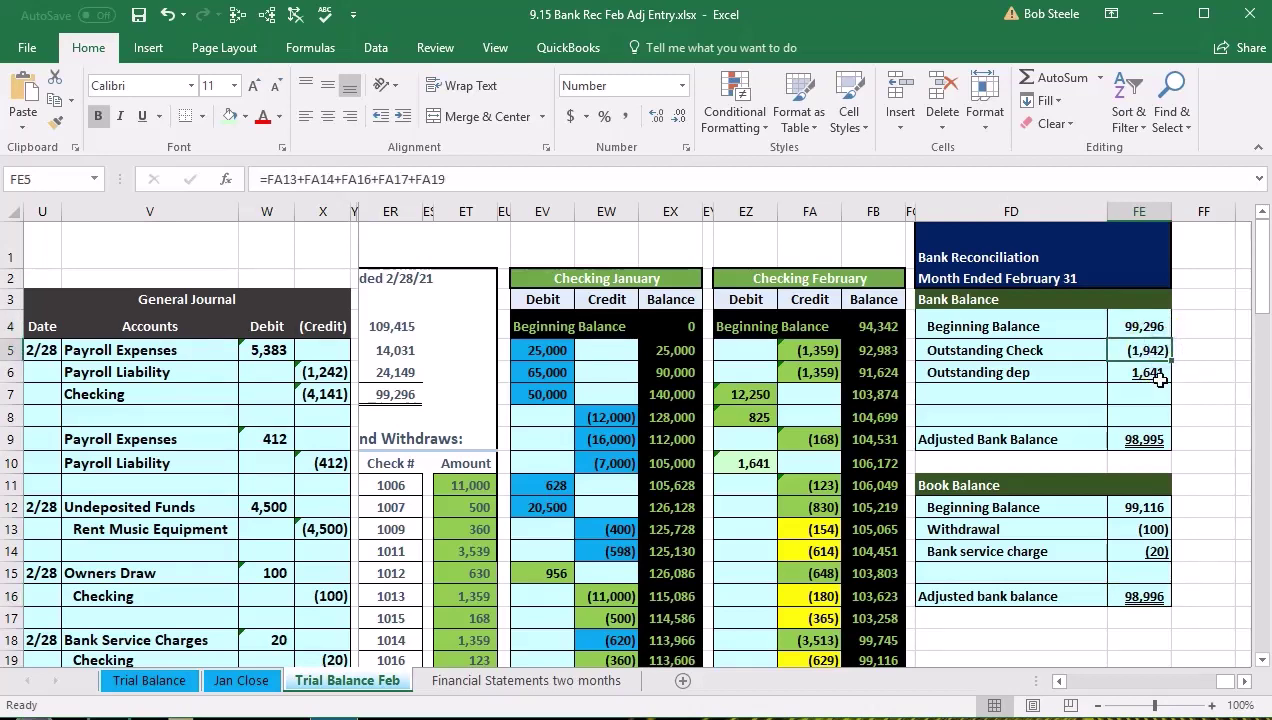
{"action": "left_click", "coordinate": [1160, 375]}
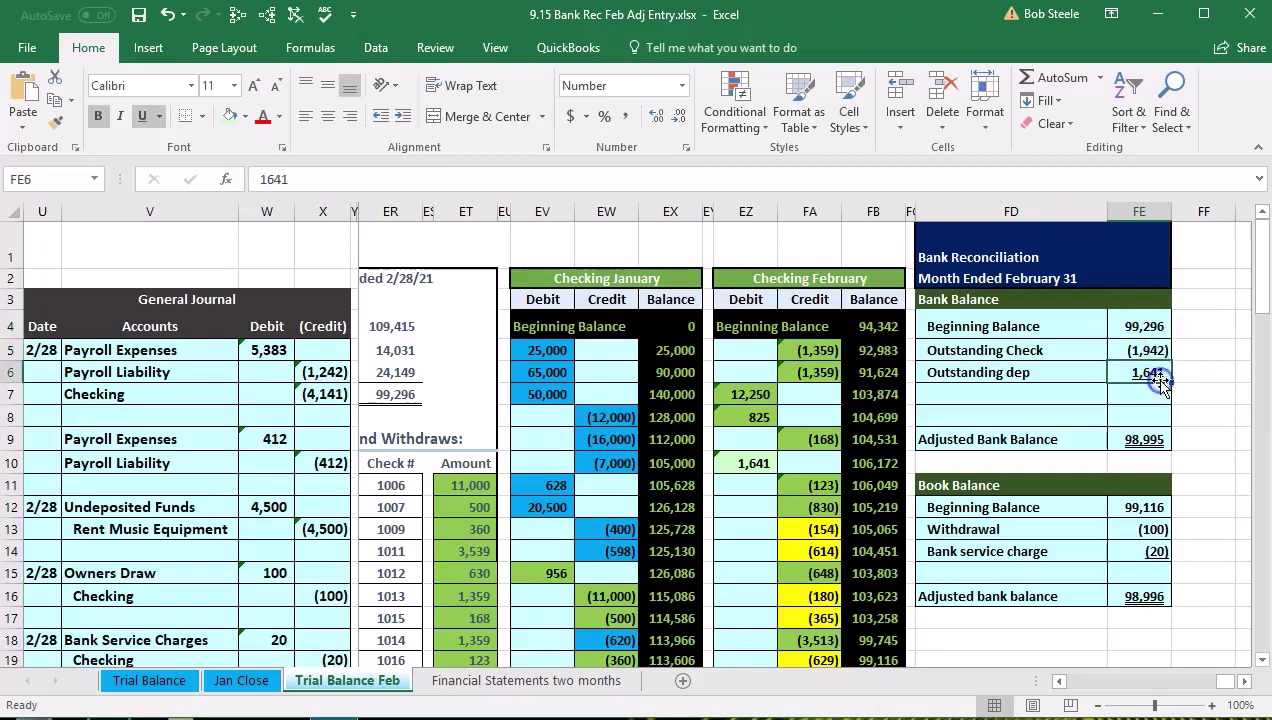
{"action": "left_click", "coordinate": [1140, 439]}
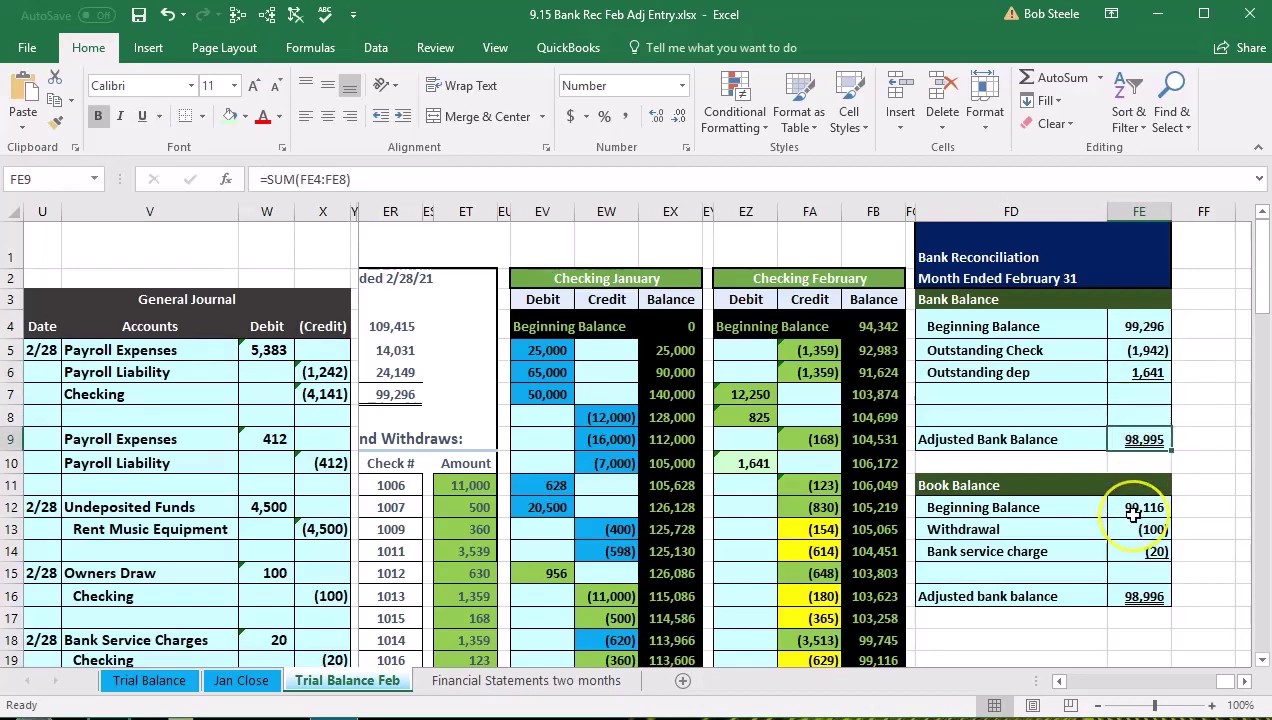
Go back across the sheet from the reconciliation to the February bank statement and check its February 1 balance
{"action": "key", "text": "Left"}
{"action": "key", "text": "Left"}
{"action": "key", "text": "Left"}
{"action": "key", "text": "Left"}
{"action": "key", "text": "Left"}
{"action": "key", "text": "Left"}
{"action": "key", "text": "Left"}
{"action": "key", "text": "Left"}
{"action": "key", "text": "Left"}
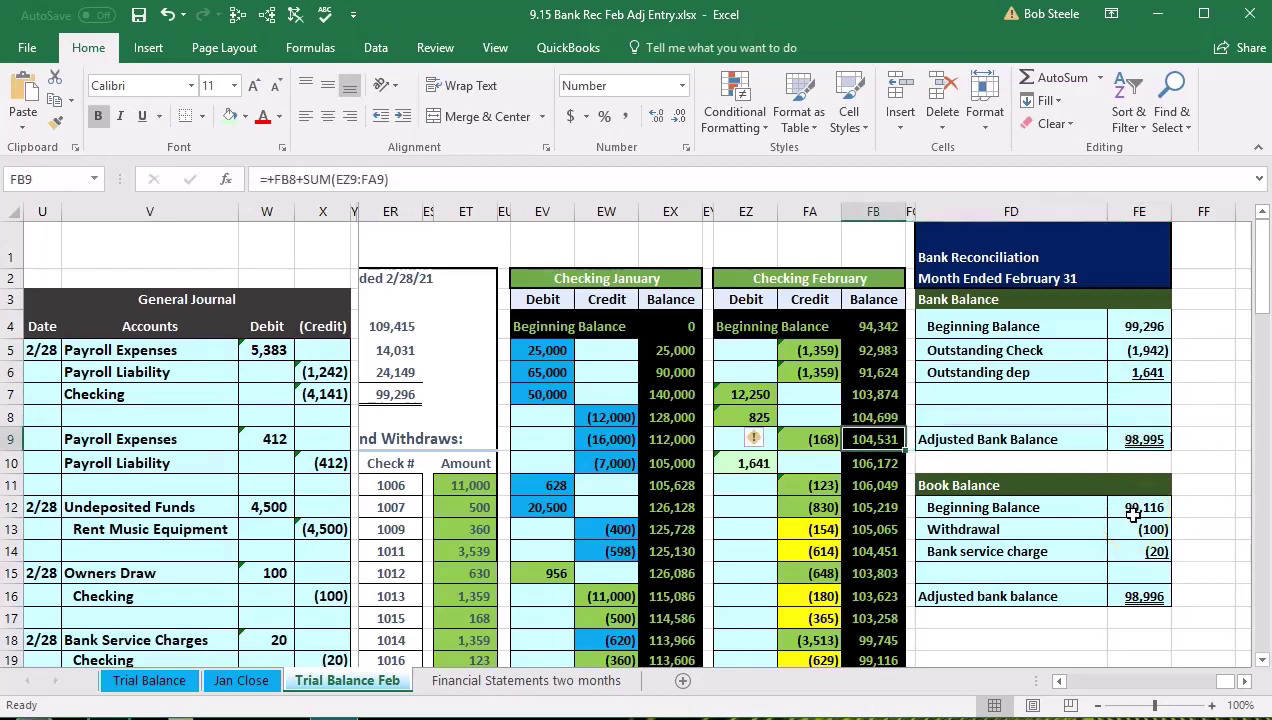
{"action": "key", "text": "Left"}
{"action": "key", "text": "Left"}
{"action": "key", "text": "Left"}
{"action": "key", "text": "Left"}
{"action": "key", "text": "Left"}
{"action": "key", "text": "Left"}
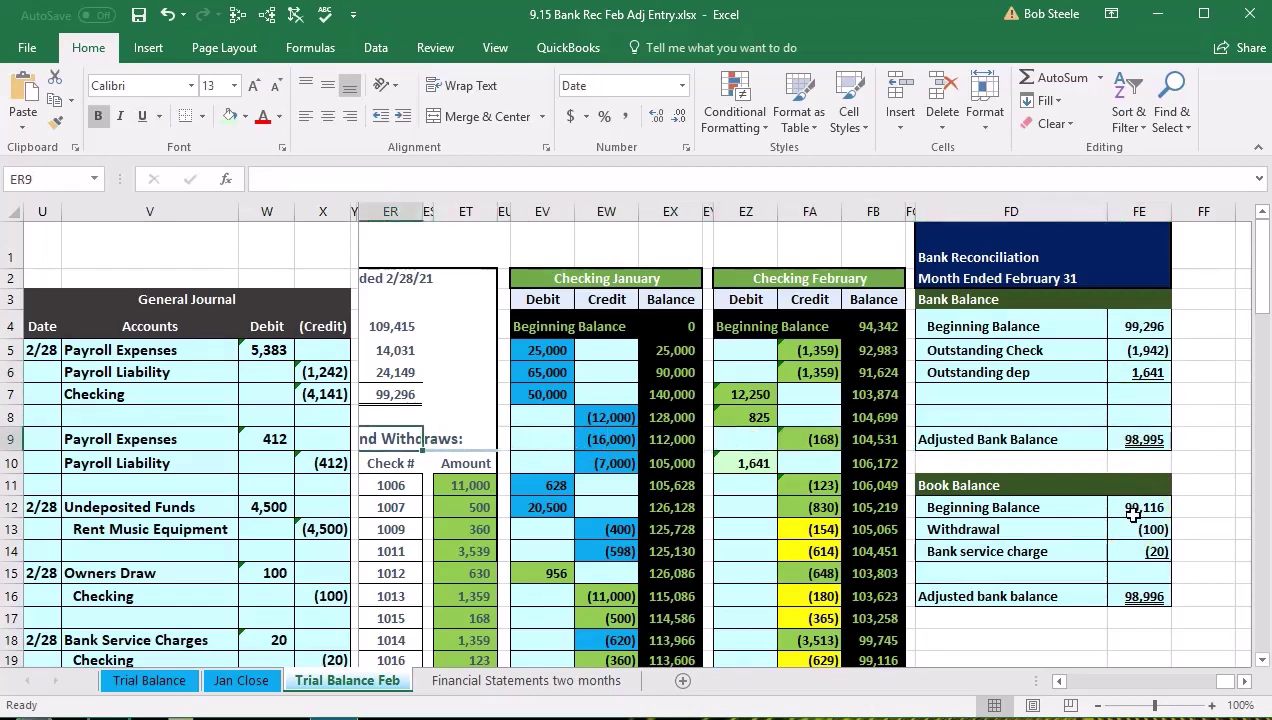
{"action": "key", "text": "Left"}
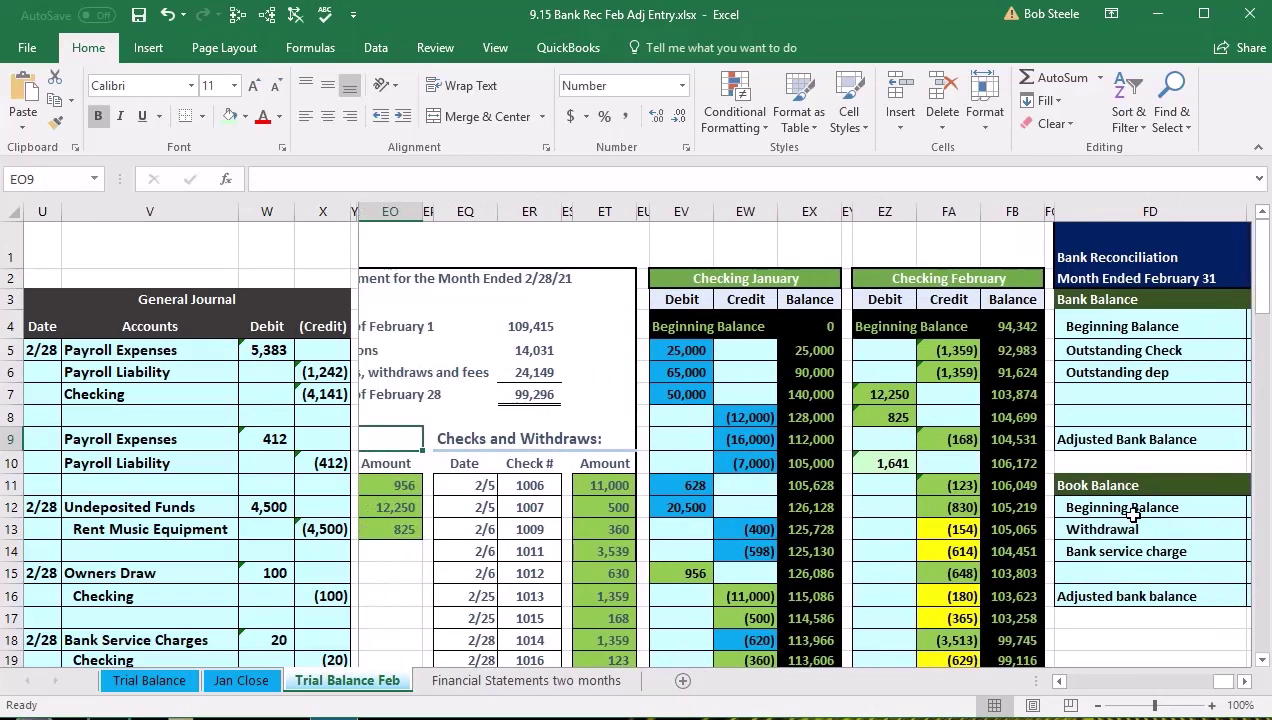
{"action": "left_click", "coordinate": [533, 327]}
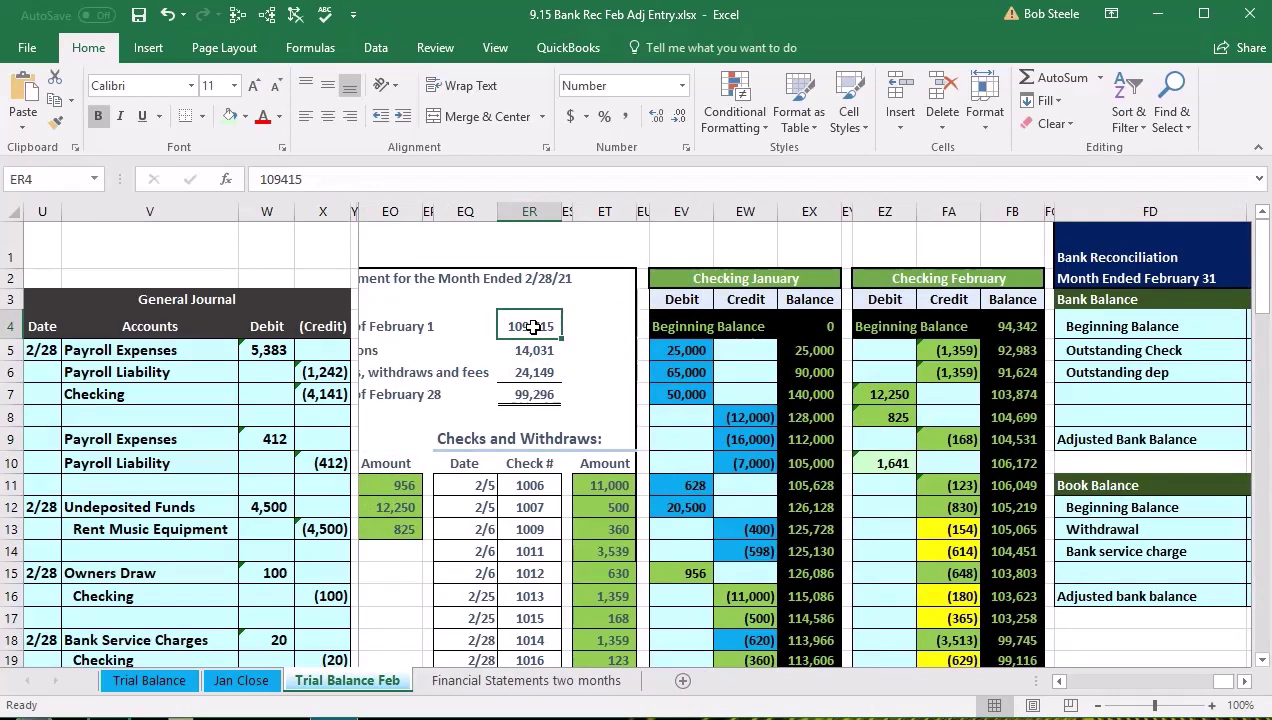
Fill the last two Checking February credits, FA20:FA21, with the same green as the cleared items
{"action": "scroll", "coordinate": [533, 327], "scroll_direction": "down", "scroll_amount": 1}
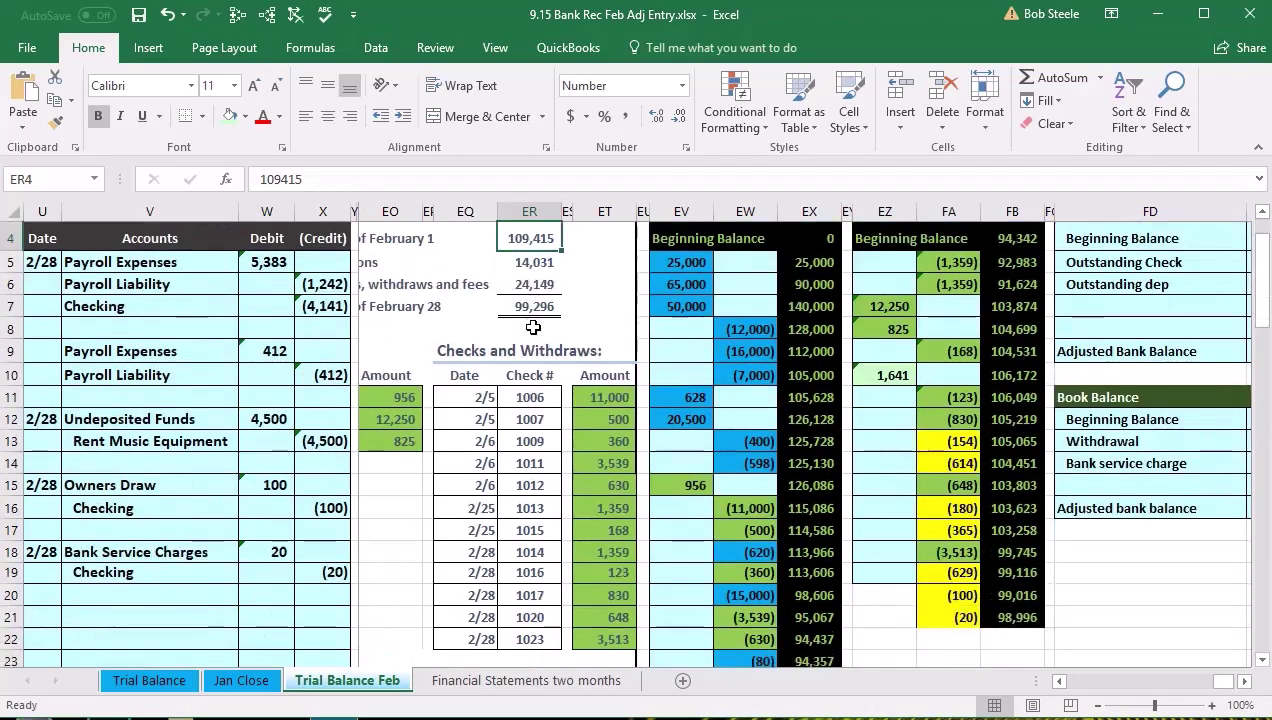
{"action": "left_click_drag", "start_coordinate": [950, 596], "coordinate": [948, 616]}
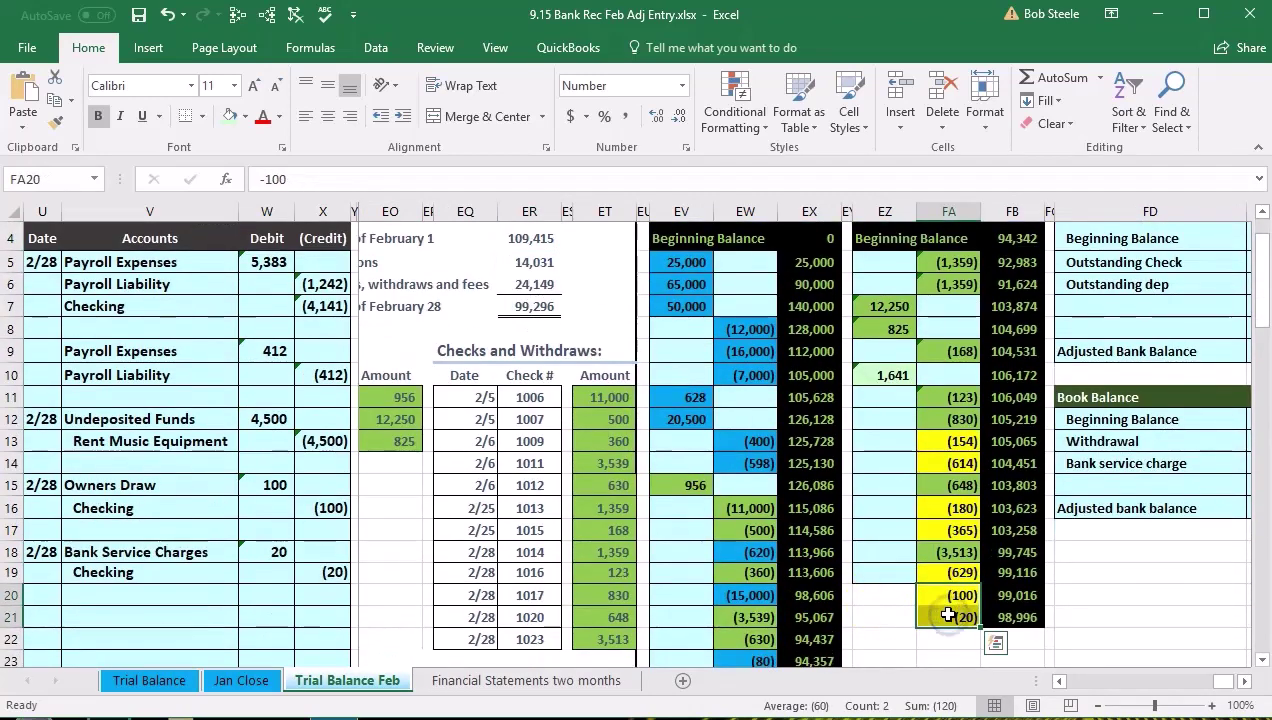
{"action": "right_click", "coordinate": [948, 616]}
{"action": "left_click", "coordinate": [1046, 669]}
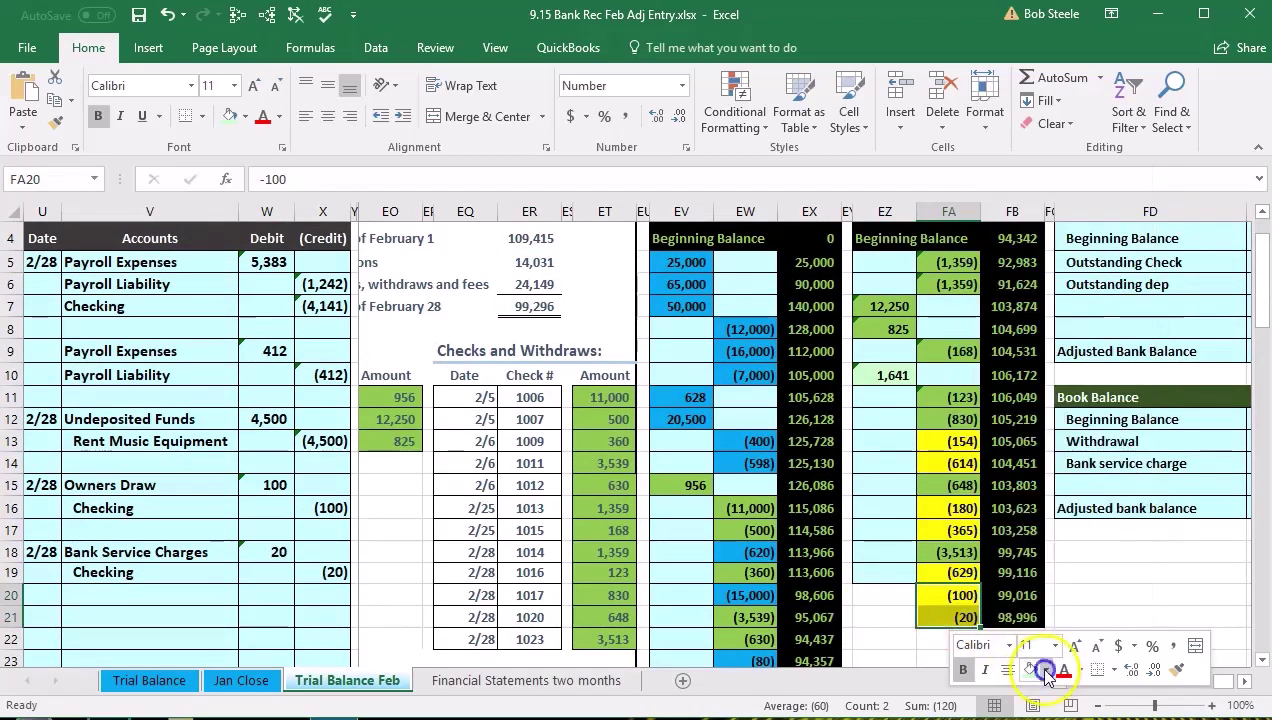
{"action": "left_click", "coordinate": [1097, 557]}
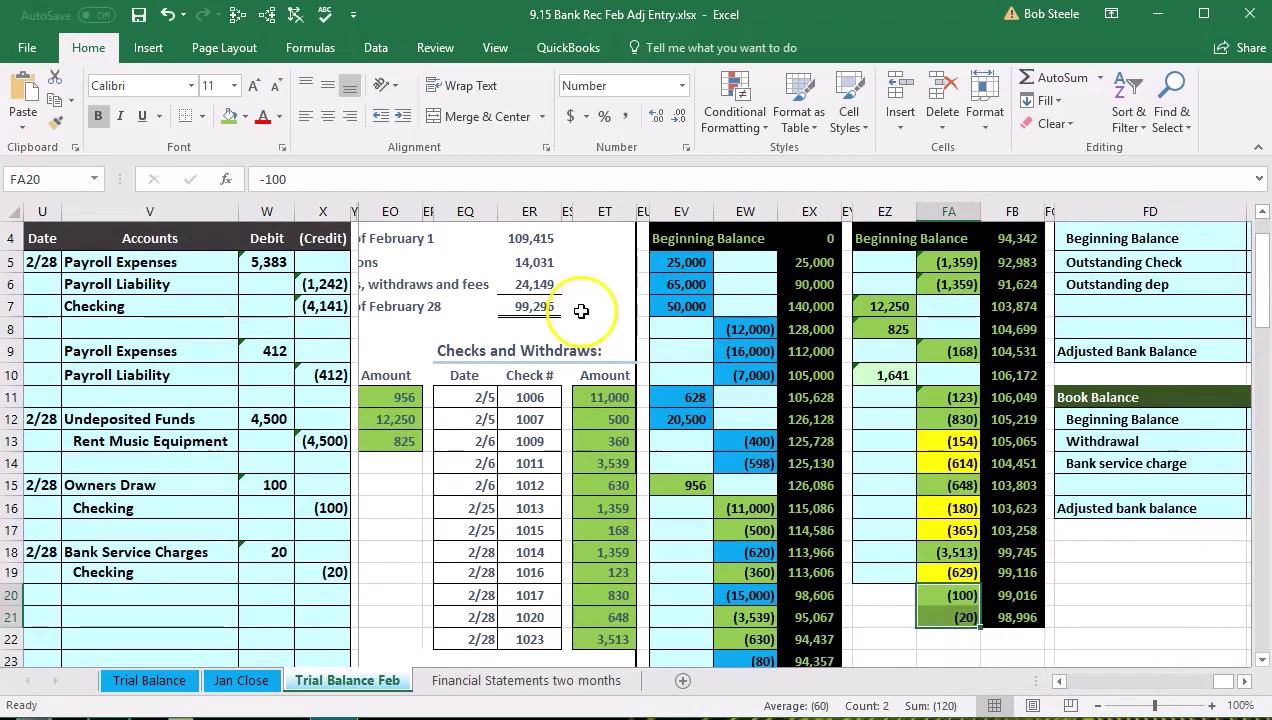
Trace the bank statement summary from the February 1 balance through the additions and the checks, withdrawals and fees to the February 28 balance
{"action": "left_click", "coordinate": [535, 266]}
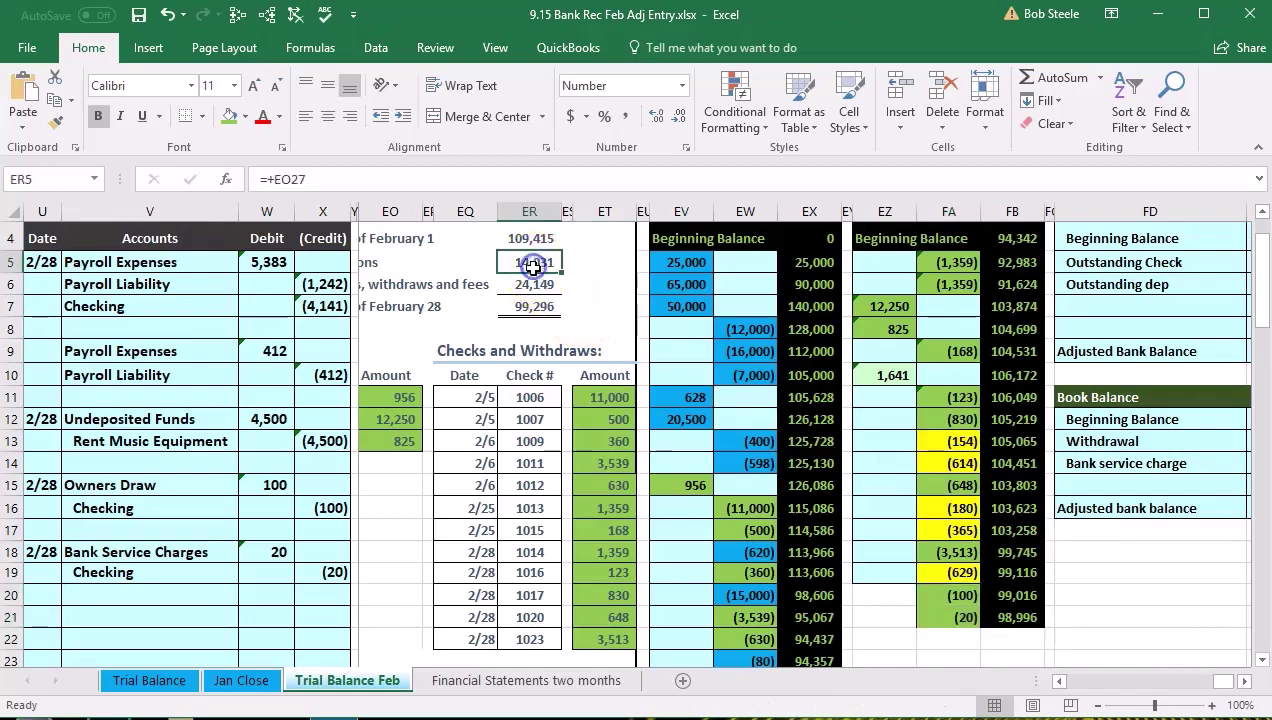
{"action": "left_click", "coordinate": [533, 285]}
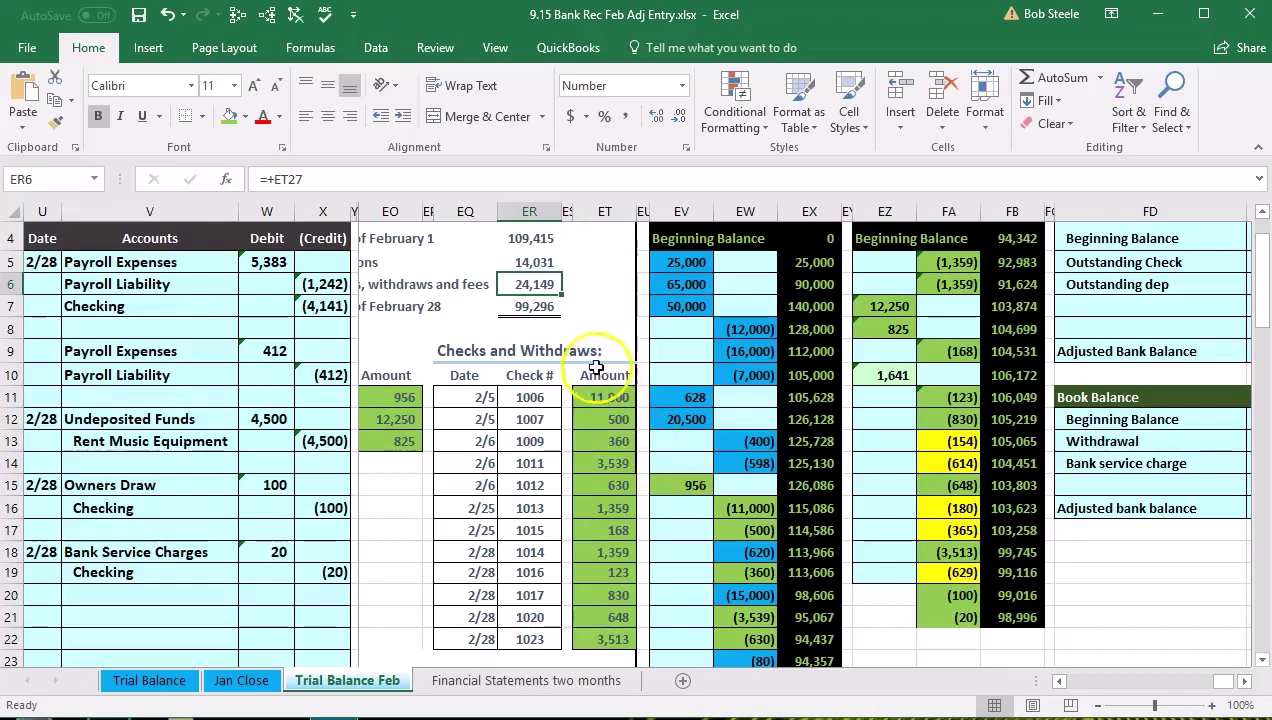
{"action": "left_click", "coordinate": [540, 308]}
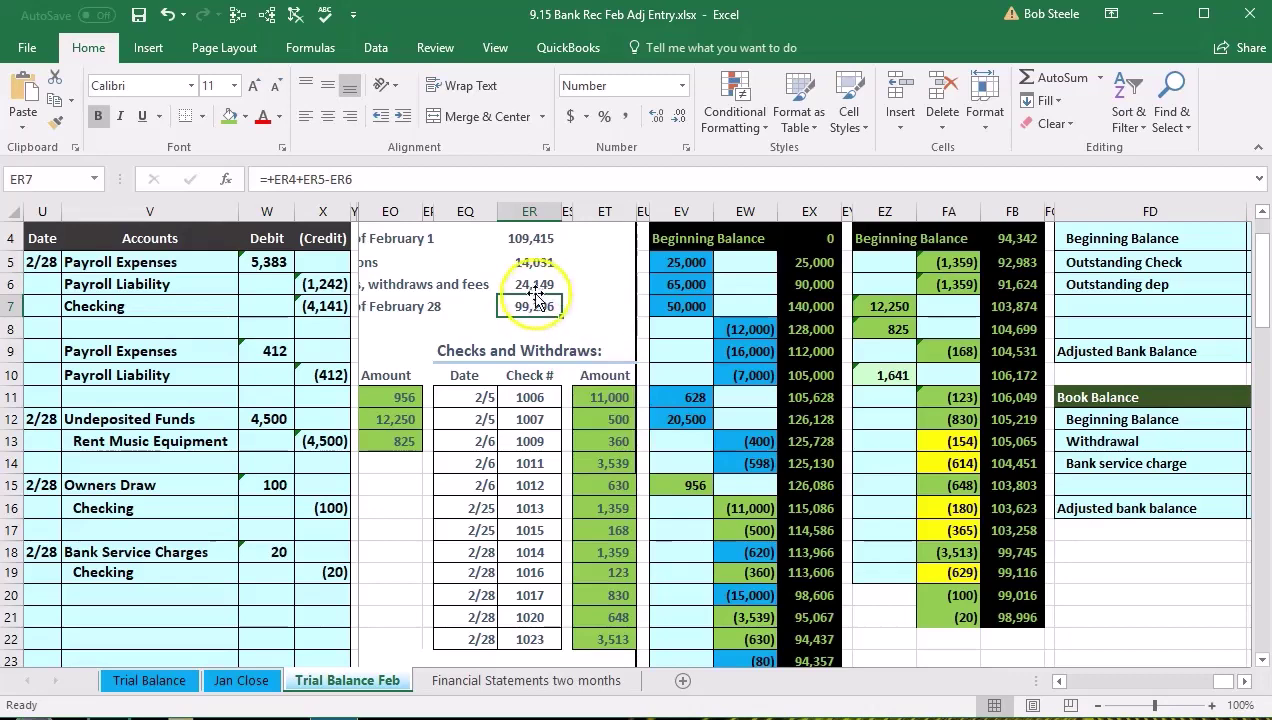
{"action": "left_click", "coordinate": [537, 238]}
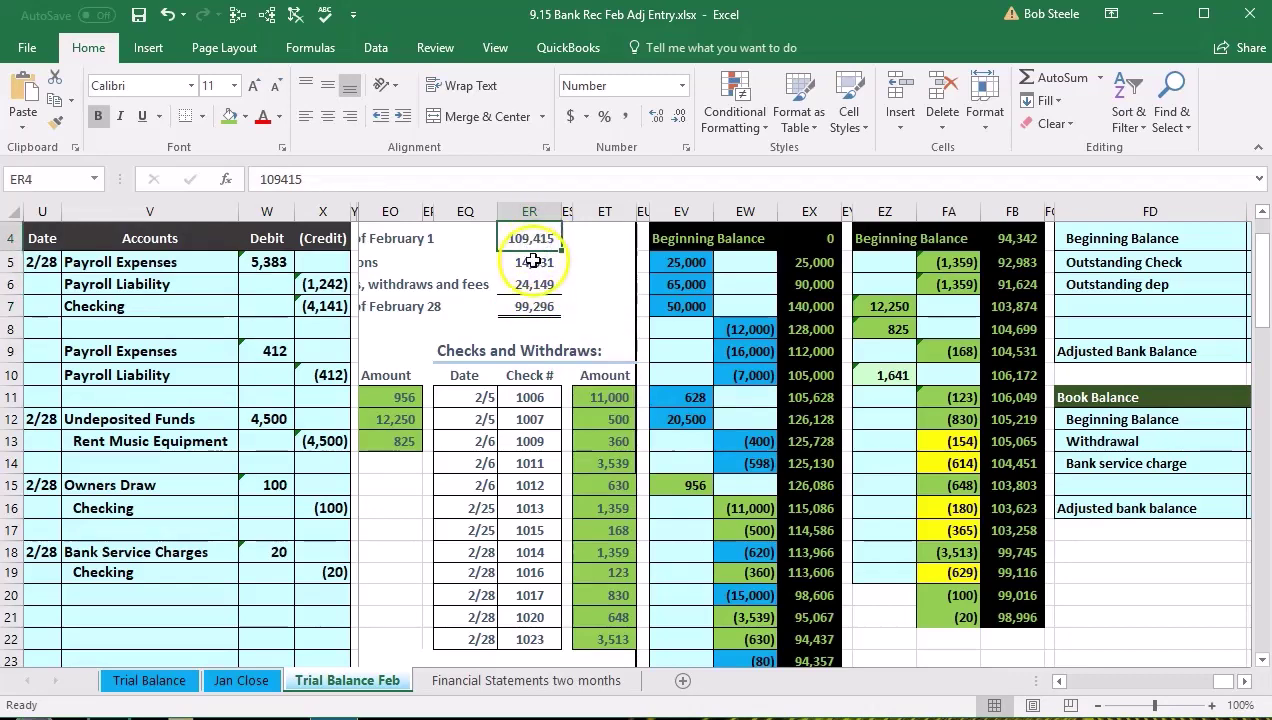
{"action": "left_click_drag", "start_coordinate": [534, 262], "coordinate": [534, 283]}
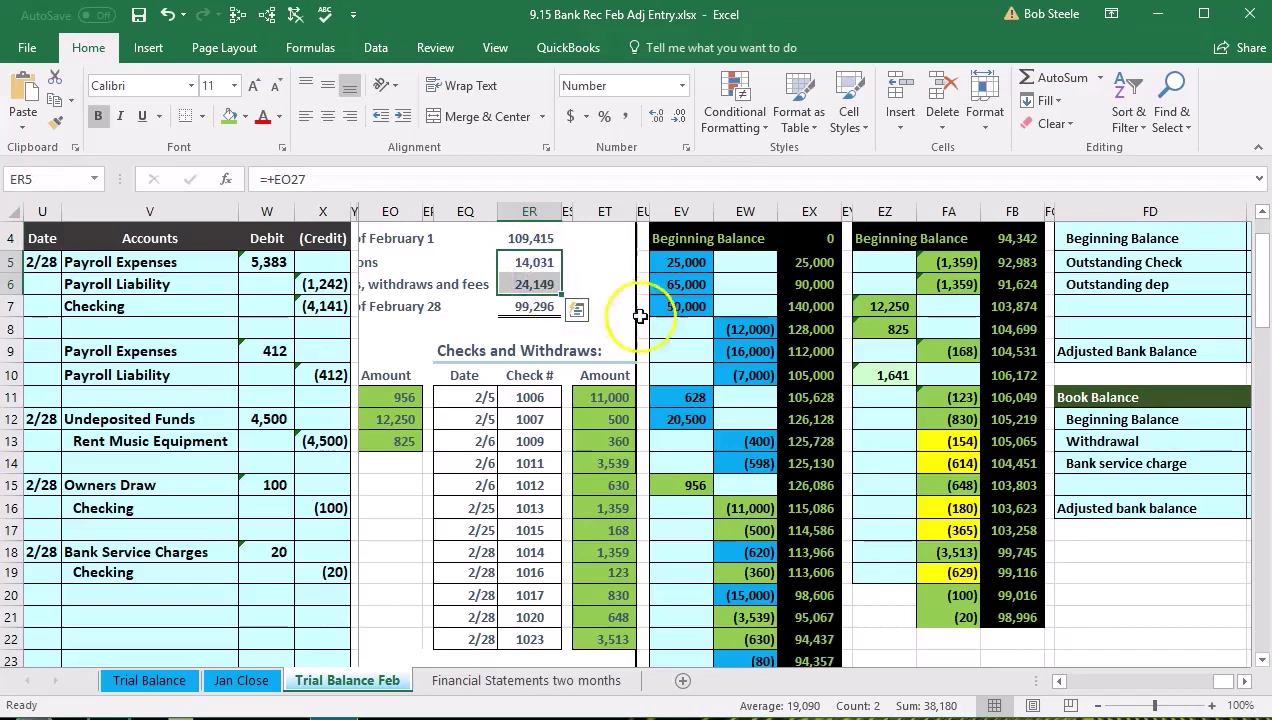
{"action": "left_click", "coordinate": [548, 240]}
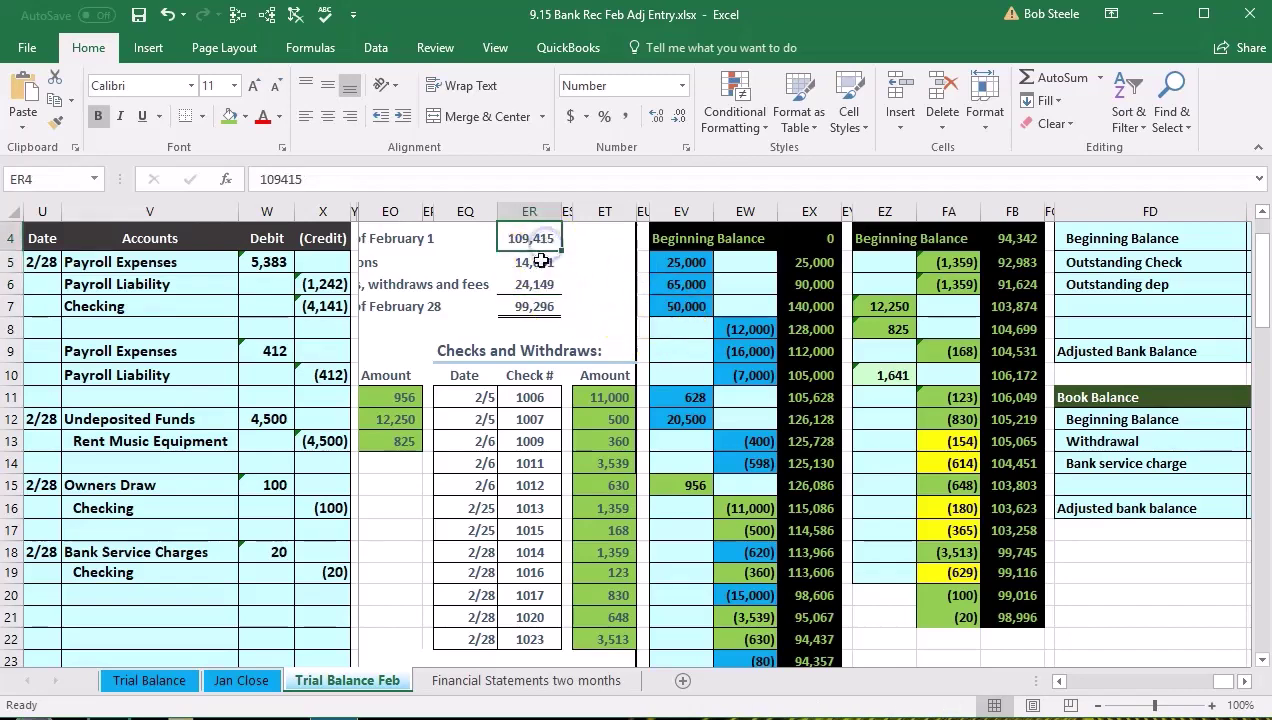
{"action": "left_click_drag", "start_coordinate": [534, 262], "coordinate": [534, 284]}
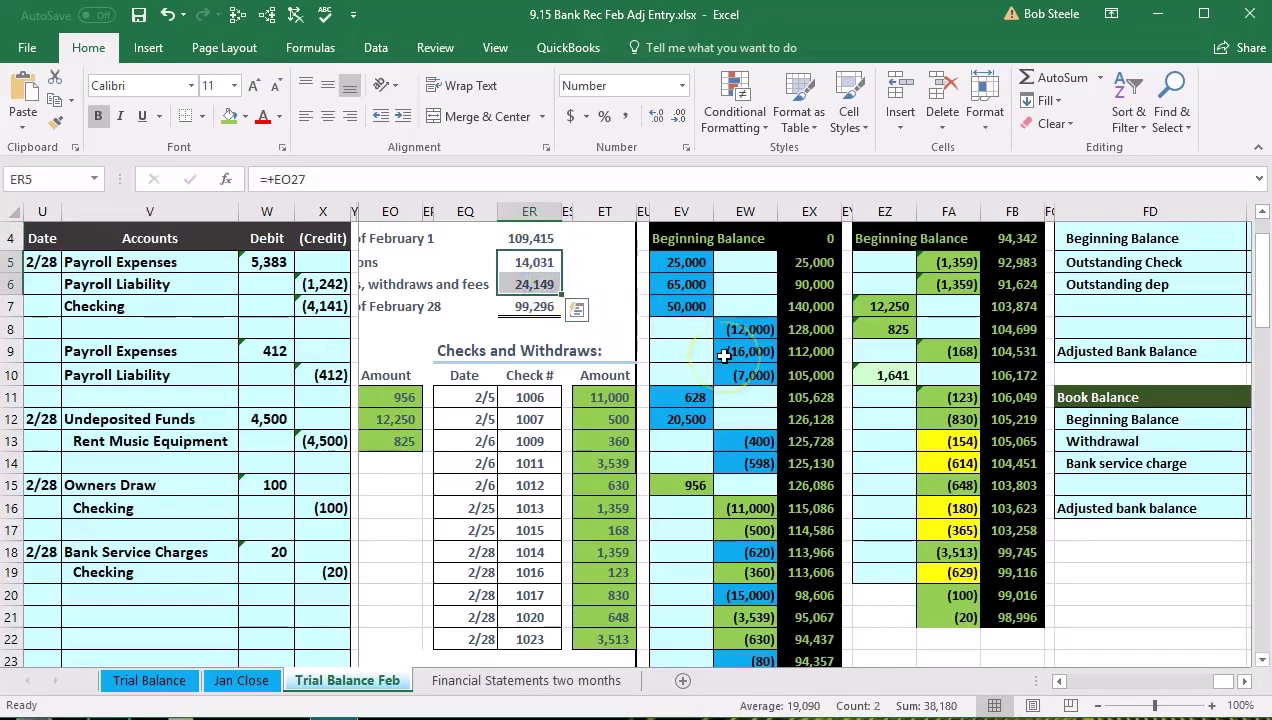
{"action": "left_click", "coordinate": [530, 306]}
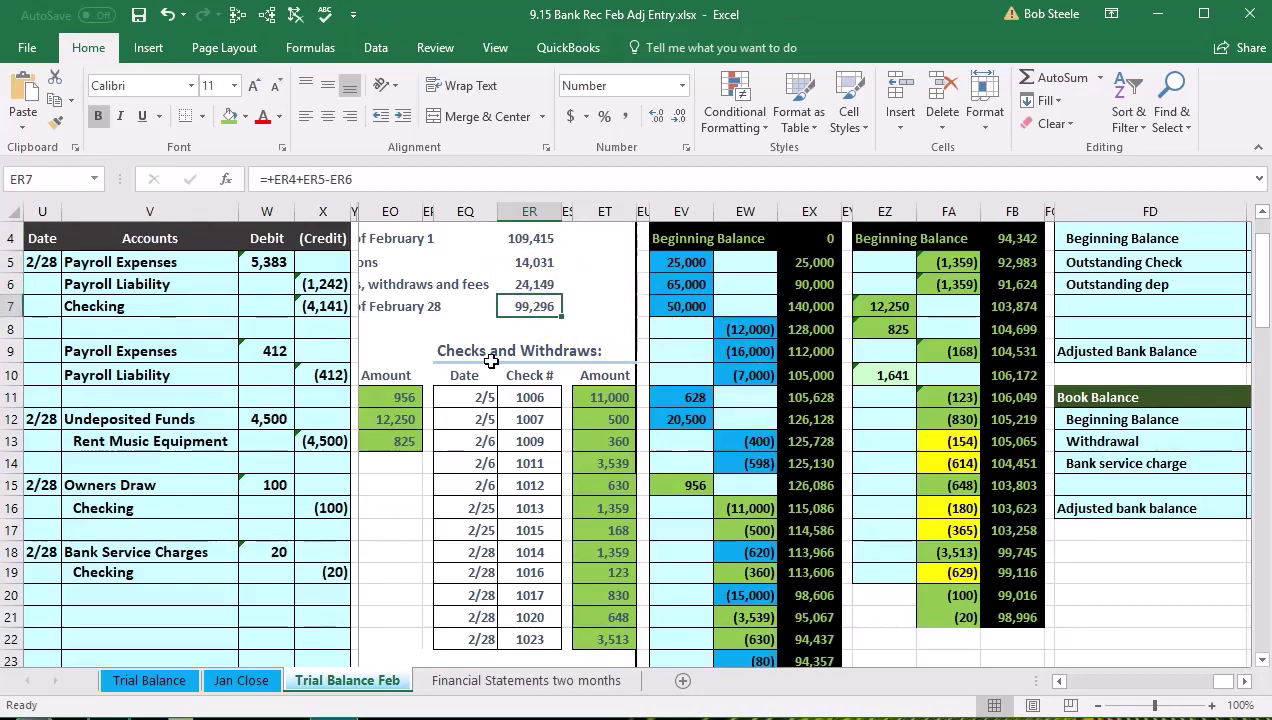
Trace the yellow uncleared check in FA13 across to the reconciliation and inspect the outstanding check formula in FE5
{"action": "left_click", "coordinate": [957, 440]}
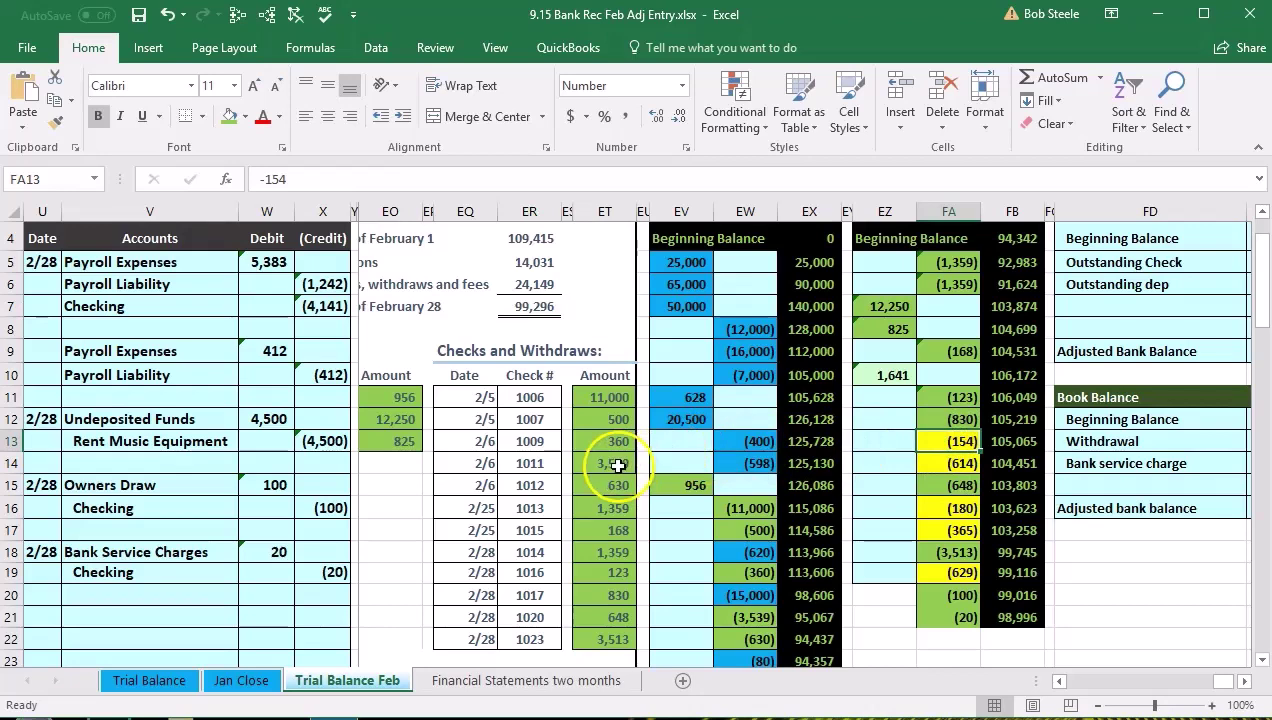
{"action": "key", "text": "Right"}
{"action": "key", "text": "Right"}
{"action": "key", "text": "Right"}
{"action": "key", "text": "Right"}
{"action": "key", "text": "Right"}
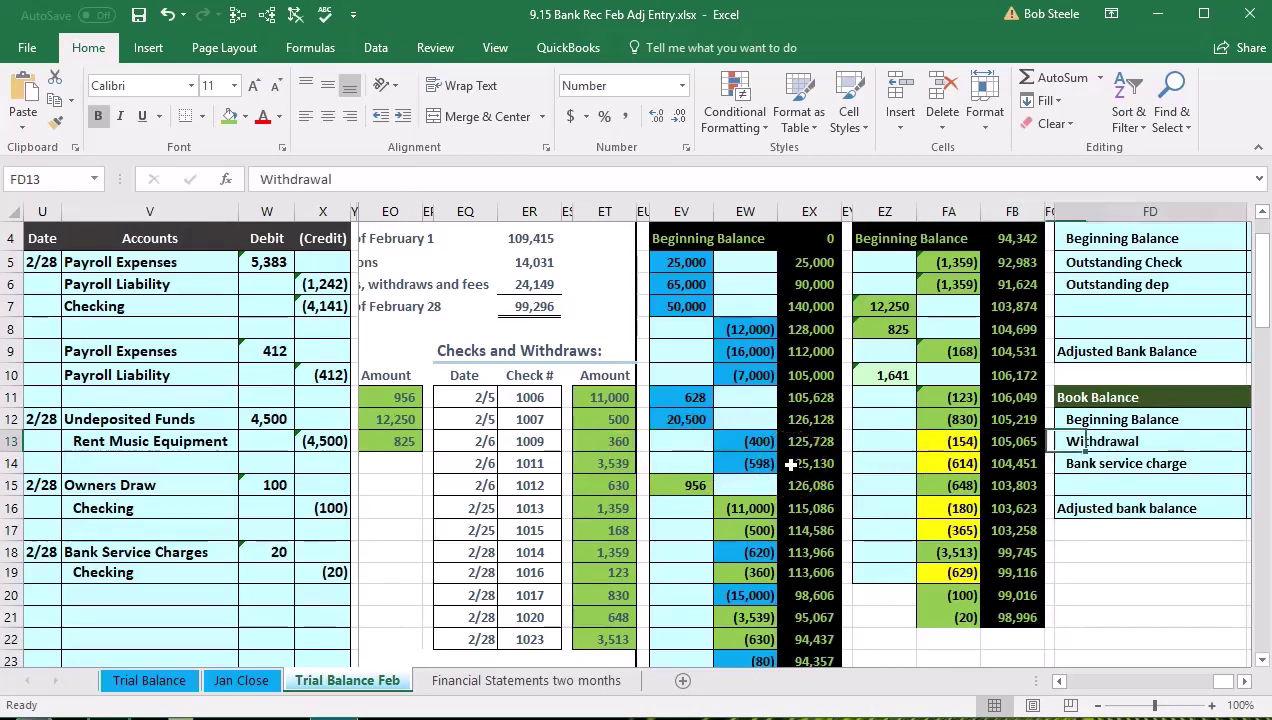
{"action": "key", "text": "Right"}
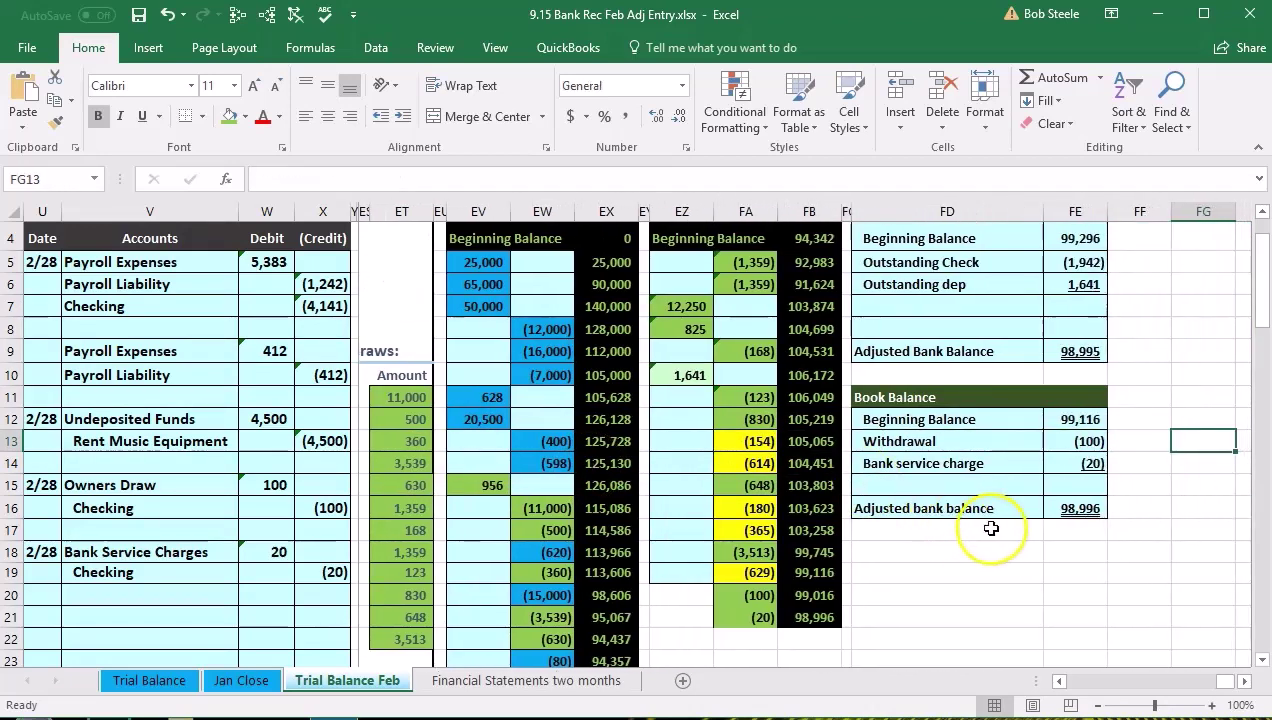
{"action": "scroll", "coordinate": [990, 528], "scroll_direction": "up", "scroll_amount": 1}
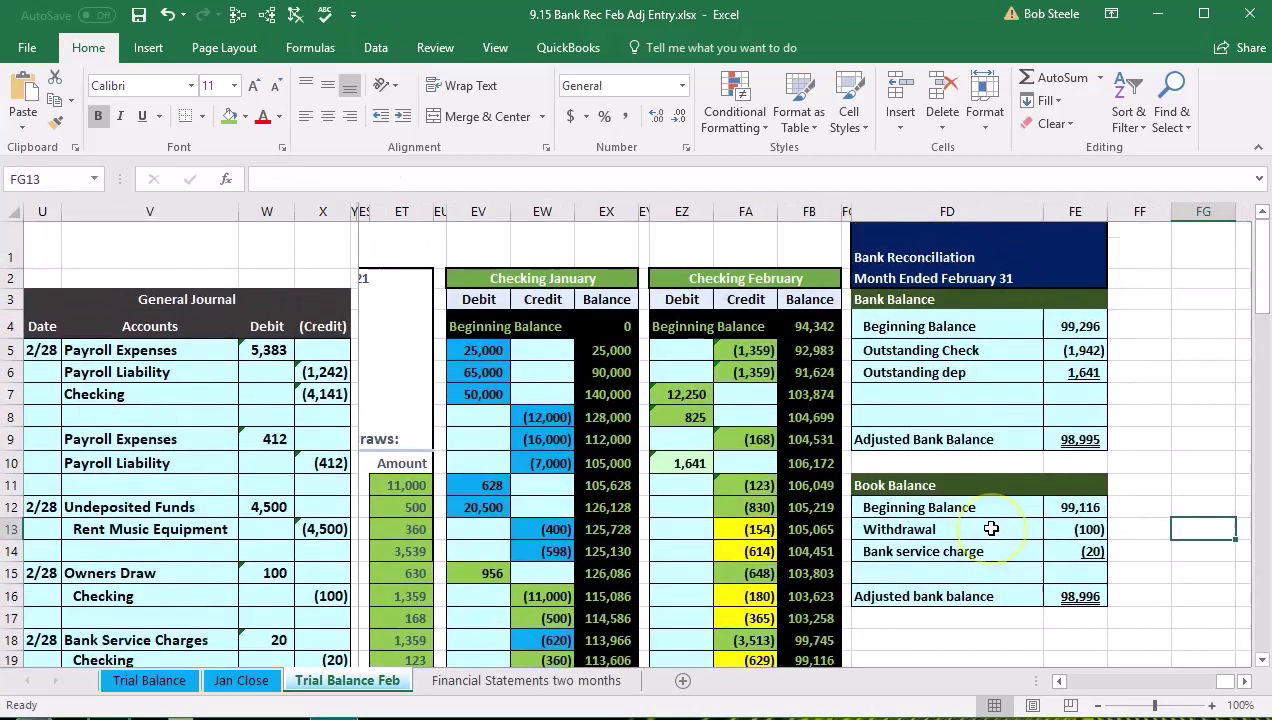
{"action": "left_click", "coordinate": [1065, 352]}
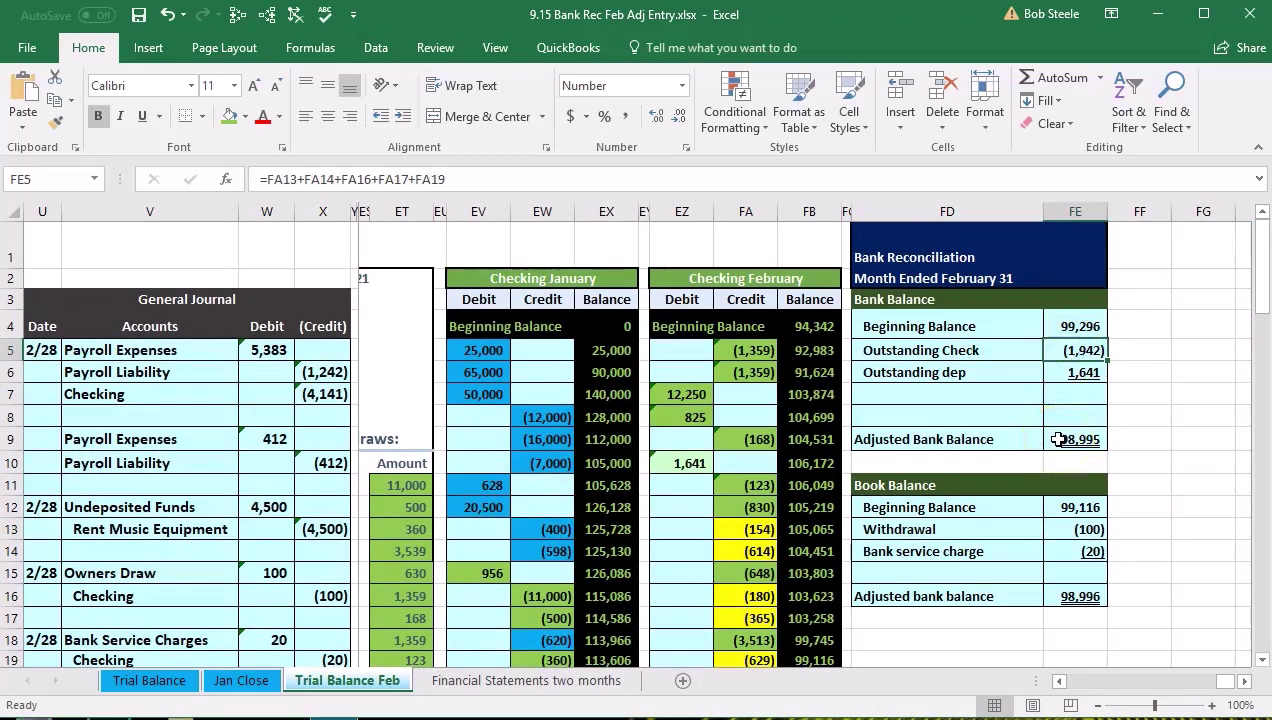